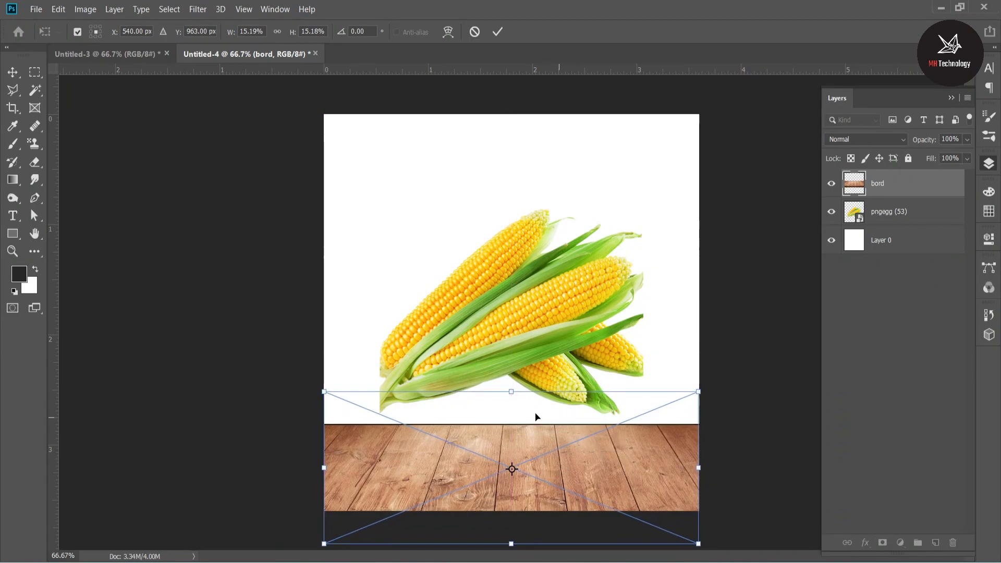
# Move the wooden board up so it covers the bottom of the canvas, and apply the placement.
pyautogui.moveTo(511, 389); pyautogui.dragTo(517, 348)
pyautogui.press('Return')
pyautogui.click(896, 273)
# Place the corn layer above the board layer and lower the corn onto the wooden board.
pyautogui.moveTo(917, 184); pyautogui.dragTo(898, 182)
pyautogui.moveTo(562, 277); pyautogui.dragTo(534, 361)
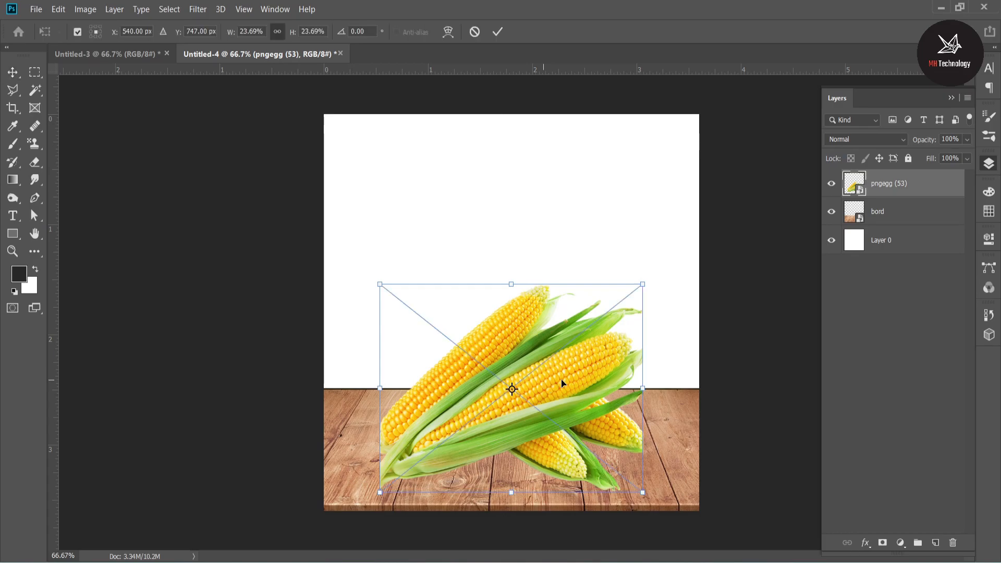
pyautogui.click(898, 404)
# Duplicate the corn layer, flip the copy horizontally, and offset it to the left so the cobs cross.
pyautogui.moveTo(900, 186); pyautogui.dragTo(935, 543)
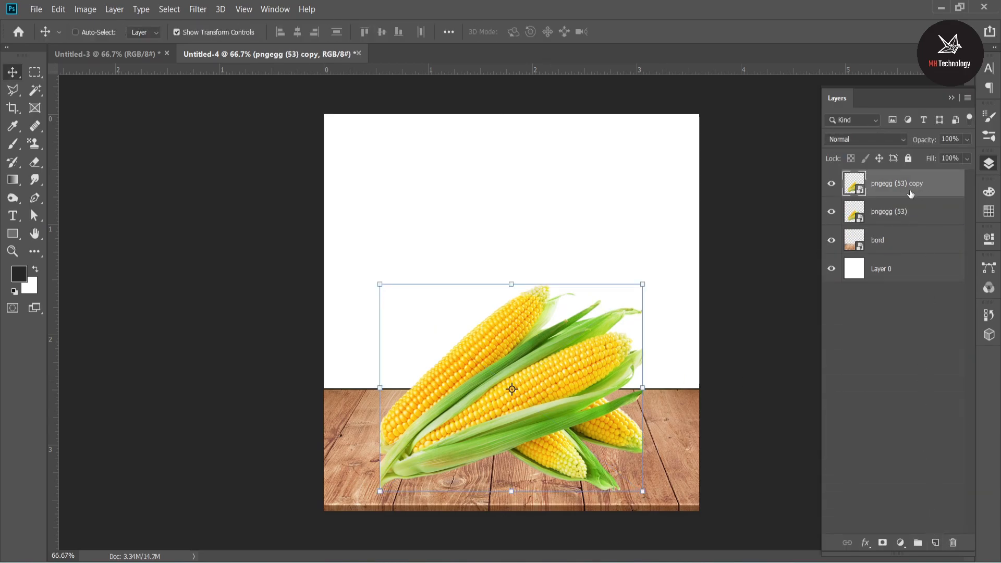
pyautogui.hotkey('ctrl', 't')
pyautogui.rightClick(505, 340)
pyautogui.click(559, 495)
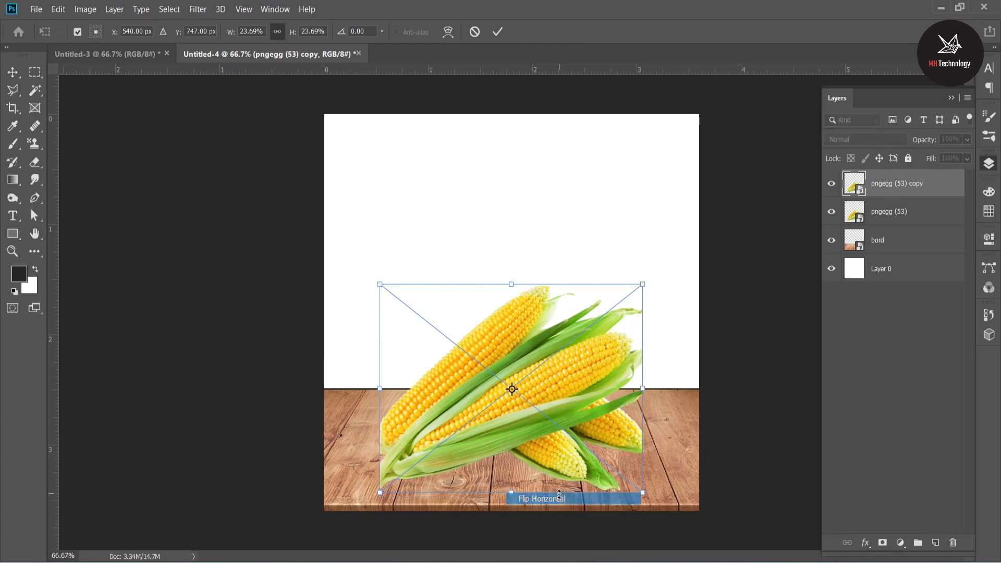
pyautogui.moveTo(548, 446); pyautogui.dragTo(527, 423)
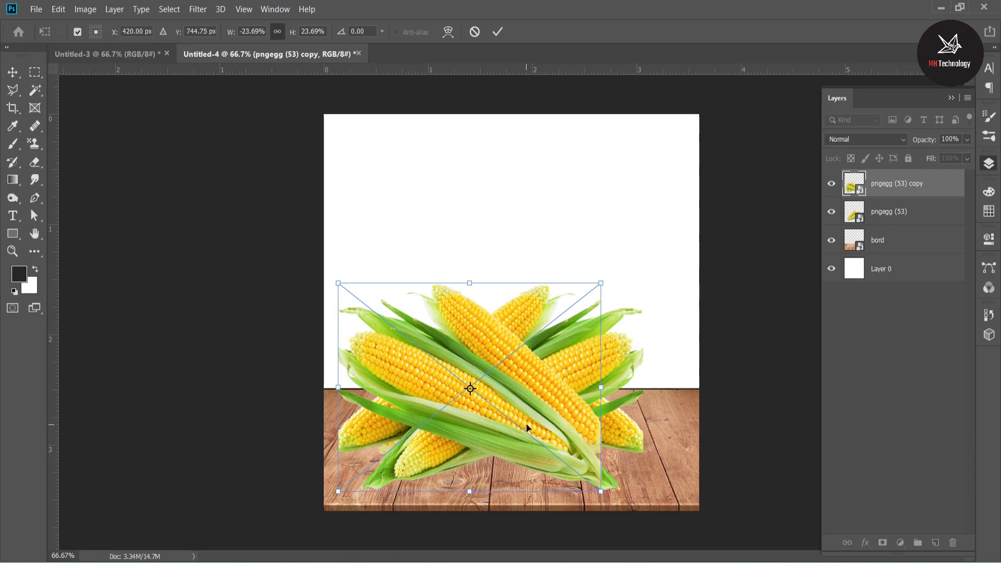
pyautogui.press('Return')
# Scale both corn layers down slightly on the board and shift the original corn to the right.
pyautogui.keyDown('ctrl'); pyautogui.click(897, 211); pyautogui.keyUp('ctrl')
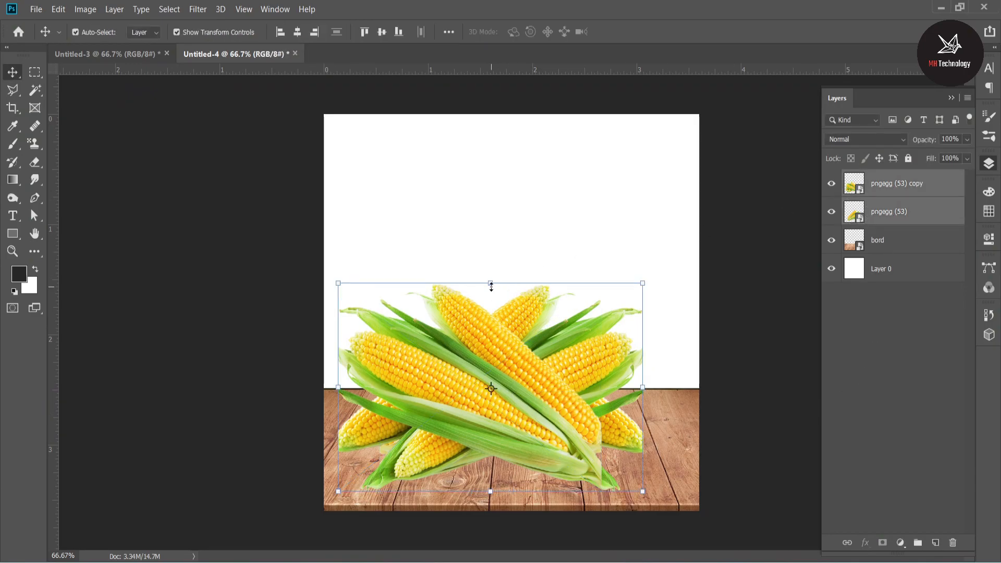
pyautogui.moveTo(492, 299); pyautogui.dragTo(492, 305)
pyautogui.moveTo(523, 366); pyautogui.dragTo(522, 393)
pyautogui.press('Return')
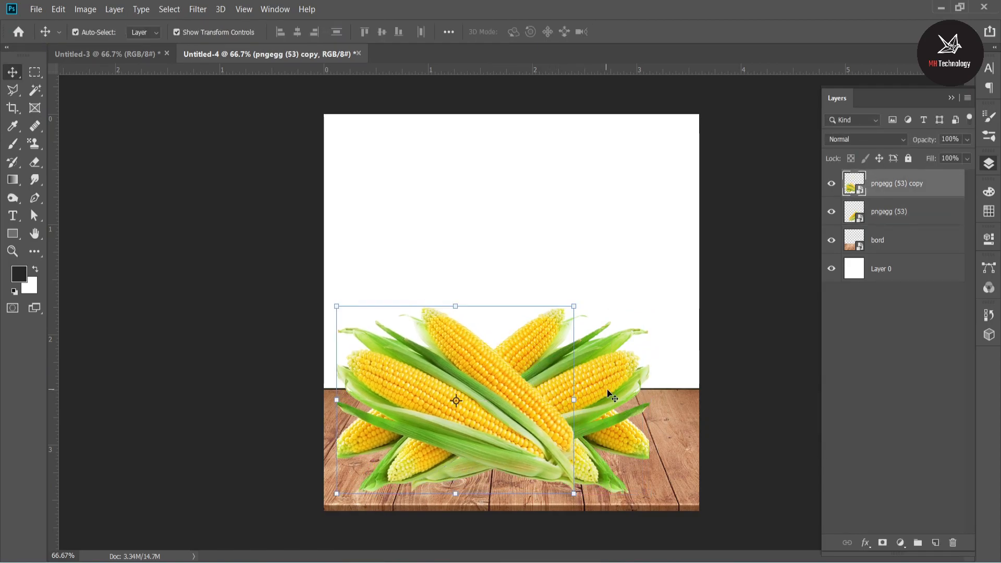
pyautogui.moveTo(597, 377); pyautogui.dragTo(620, 374)
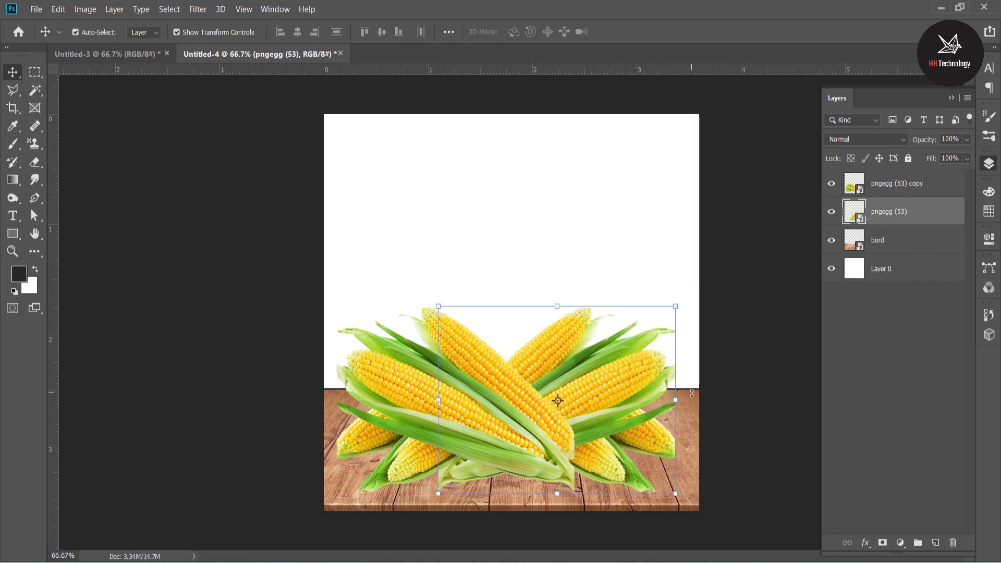
pyautogui.click(906, 410)
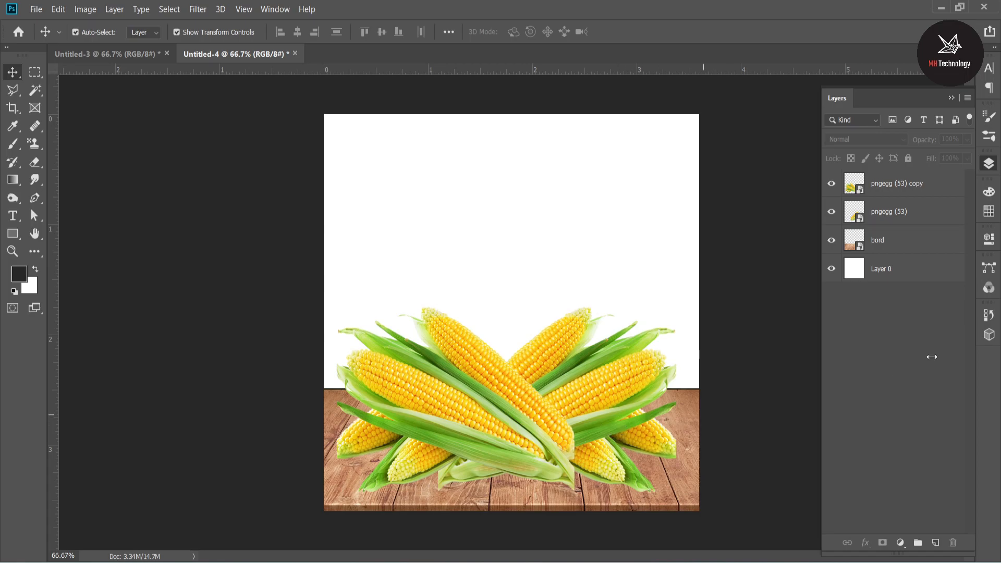
# Enlarge both corn layers together slightly and centre them across the wooden board.
pyautogui.click(914, 214)
pyautogui.keyDown('shift'); pyautogui.click(901, 186); pyautogui.keyUp('shift')
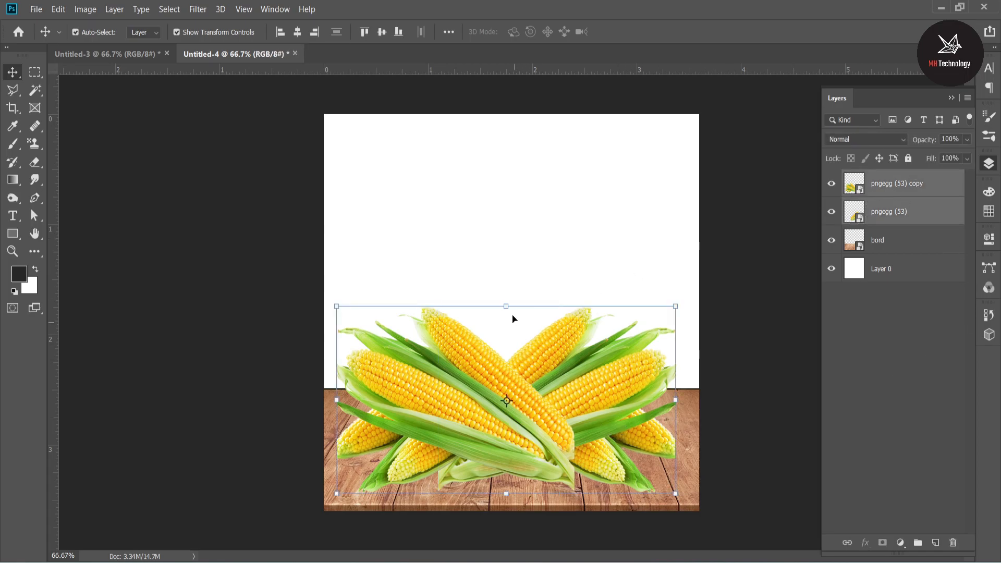
pyautogui.moveTo(507, 306); pyautogui.dragTo(507, 301)
pyautogui.moveTo(554, 357); pyautogui.dragTo(559, 347)
pyautogui.click(949, 436)
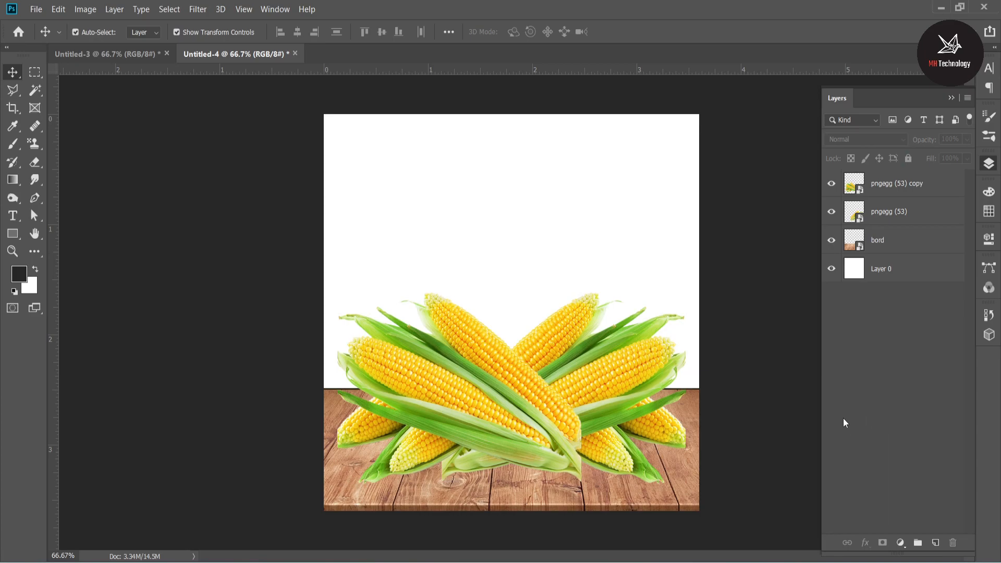
# Merge the two corn layers into one layer.
pyautogui.click(896, 215)
pyautogui.keyDown('shift'); pyautogui.click(887, 185); pyautogui.keyUp('shift')
pyautogui.rightClick(887, 186)
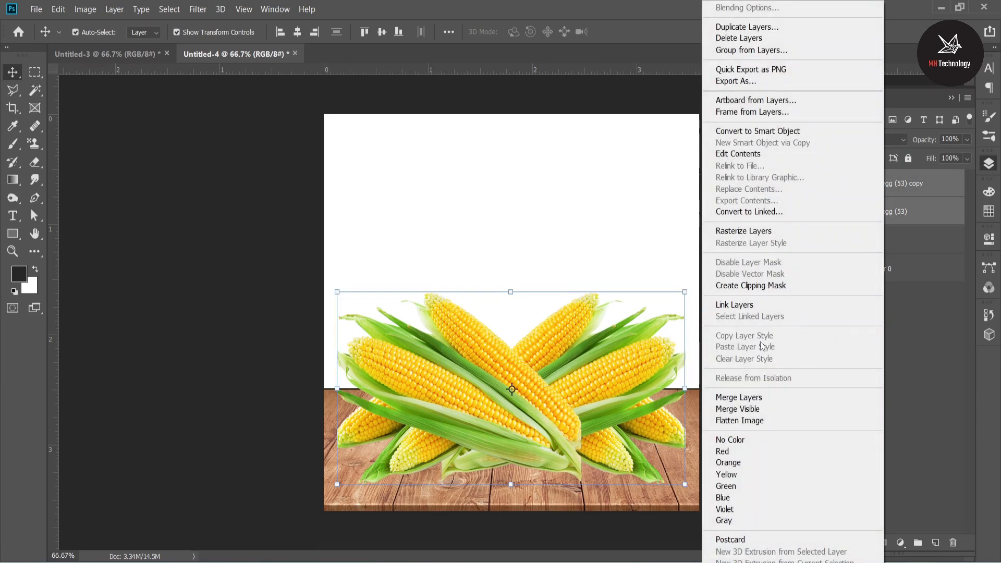
pyautogui.click(739, 397)
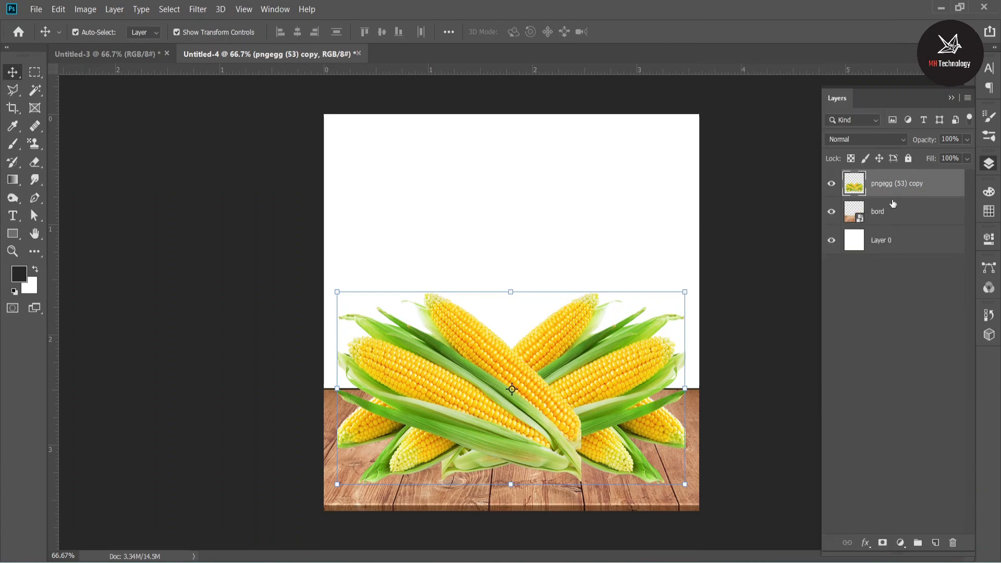
# Rename the merged corn layer as image and convert it to a smart object.
pyautogui.click(892, 274)
pyautogui.click(888, 181)
pyautogui.rightClick(888, 180)
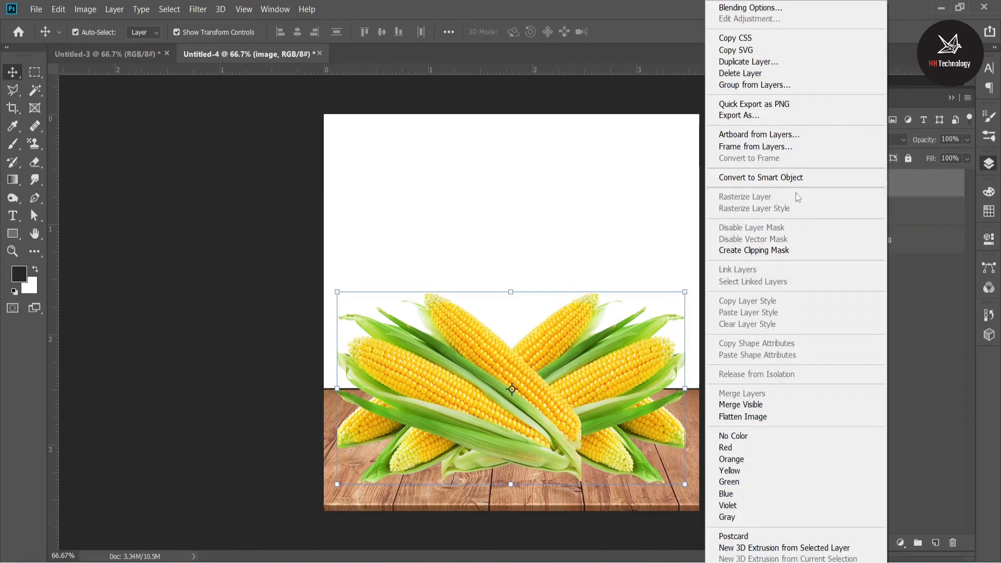
pyautogui.click(763, 178)
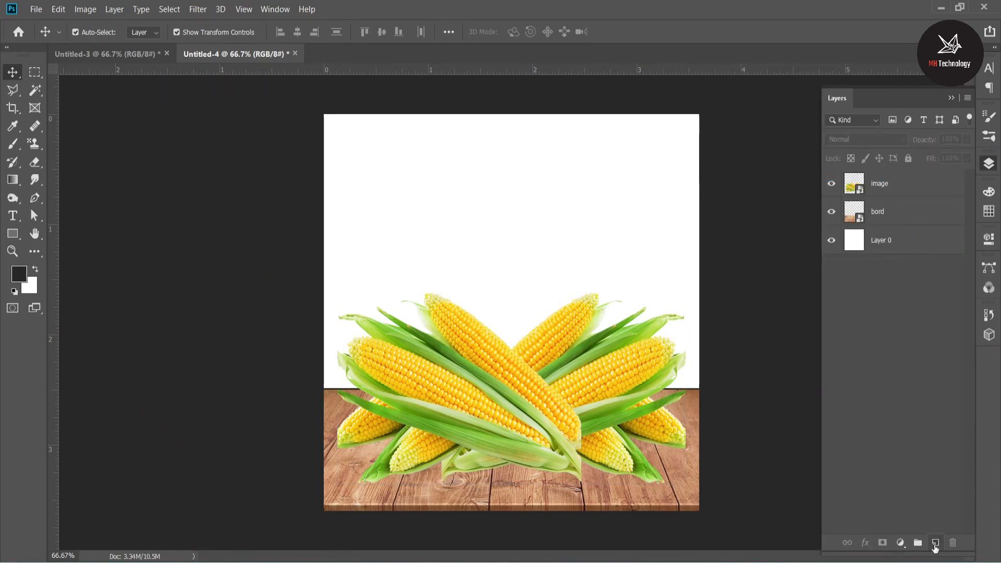
# Add a Solid Color fill layer above Layer 0 in green a7c052, sampled from the corn husk.
pyautogui.click(902, 248)
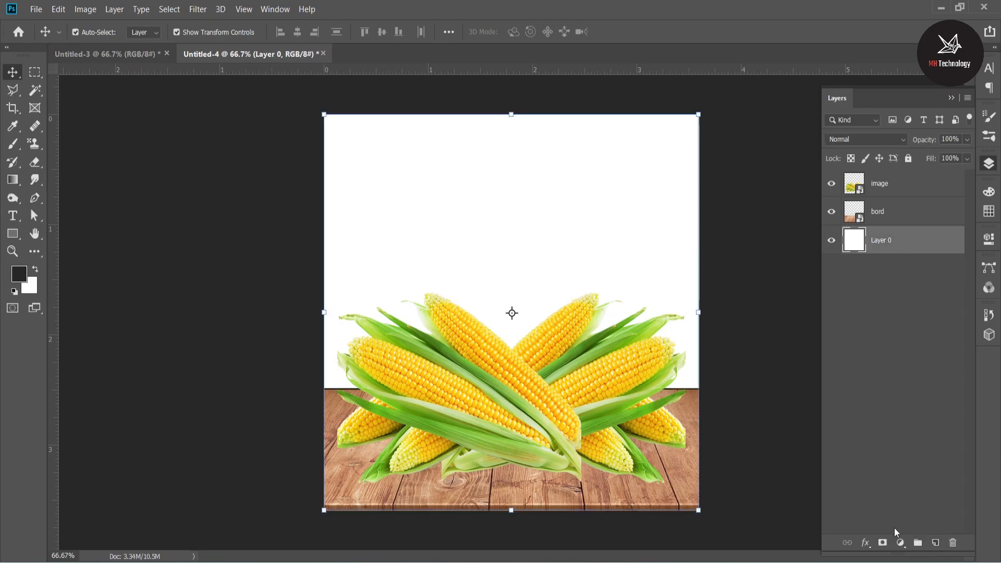
pyautogui.click(898, 544)
pyautogui.click(921, 302)
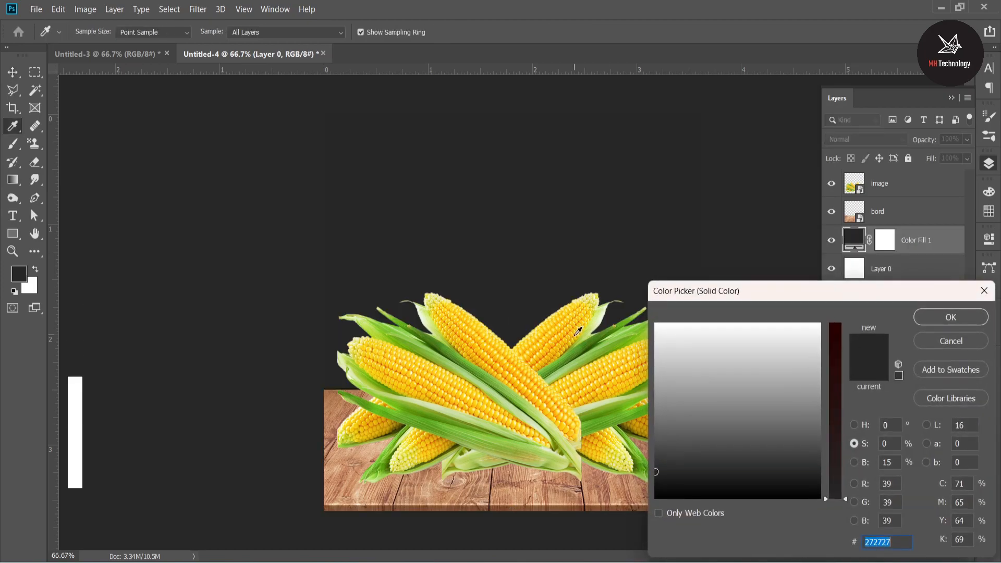
pyautogui.click(566, 326)
pyautogui.click(570, 332)
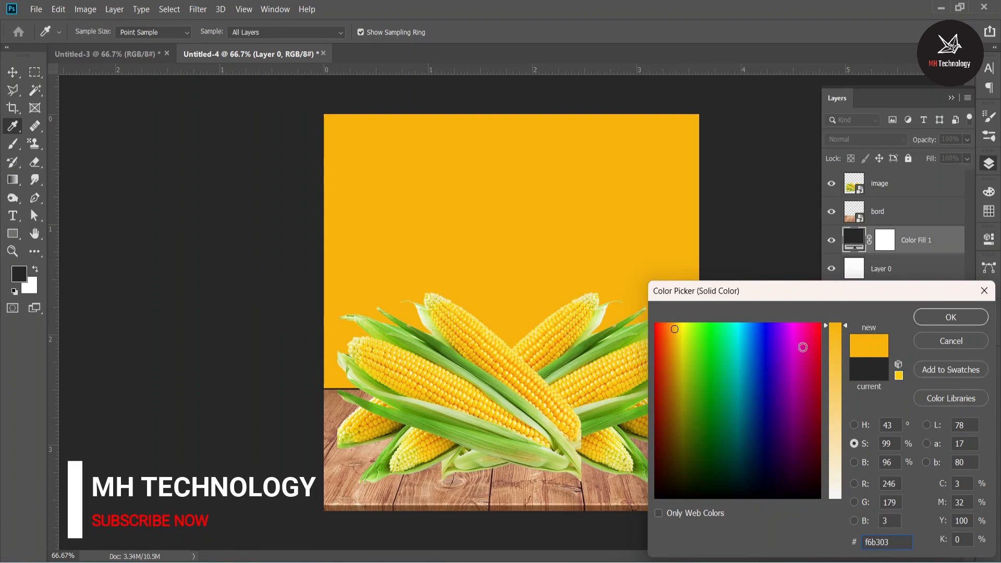
pyautogui.click(554, 464)
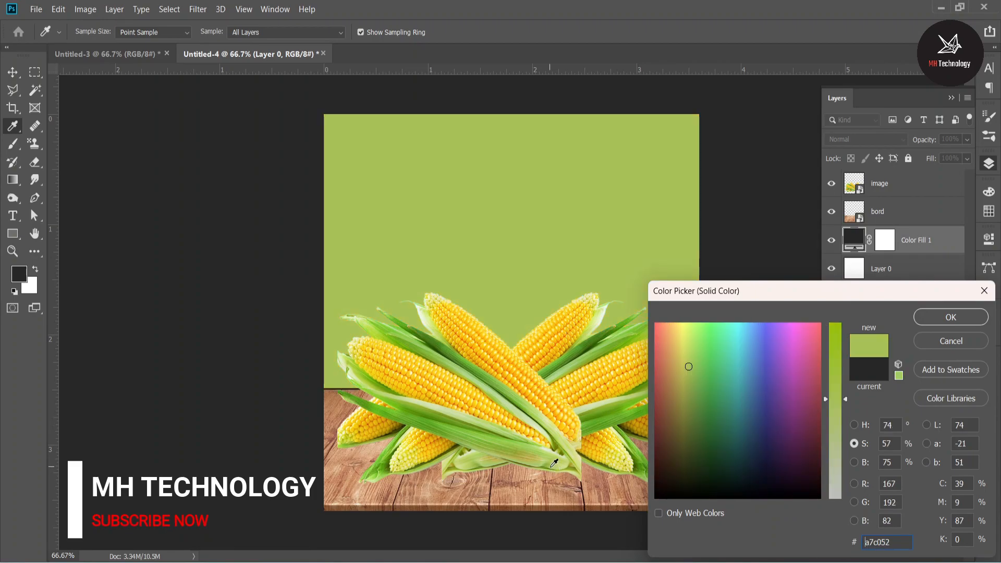
pyautogui.click(939, 320)
pyautogui.click(907, 378)
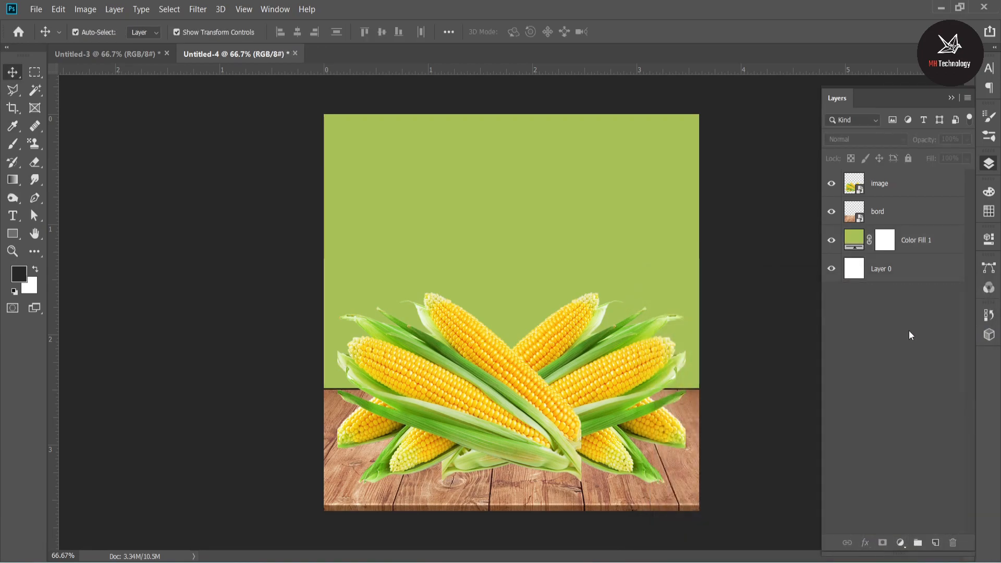
# Add an empty layer directly above the green fill and set the Brush foreground colour to light green cdff6d.
pyautogui.click(936, 542)
pyautogui.moveTo(902, 186); pyautogui.dragTo(901, 246)
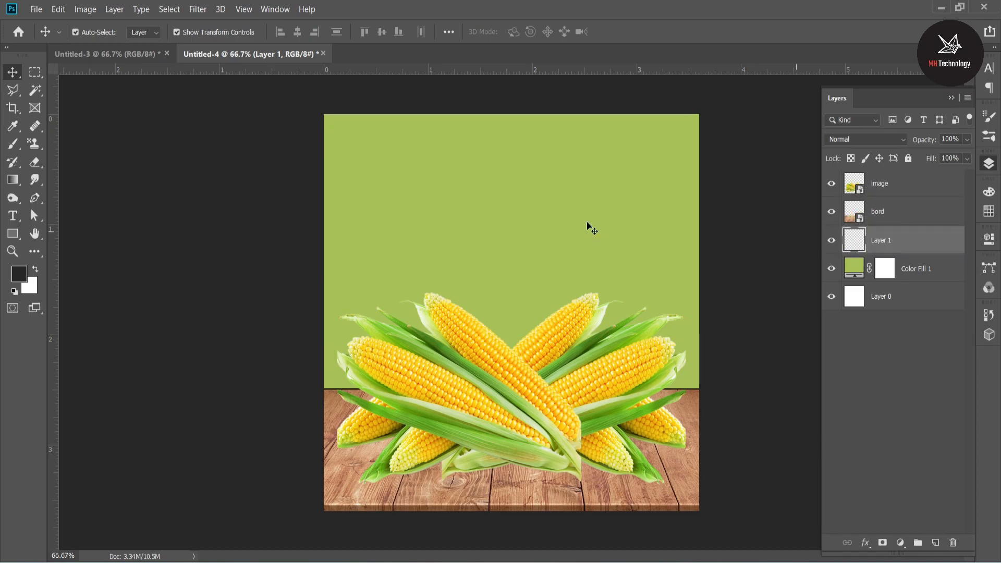
pyautogui.click(14, 150)
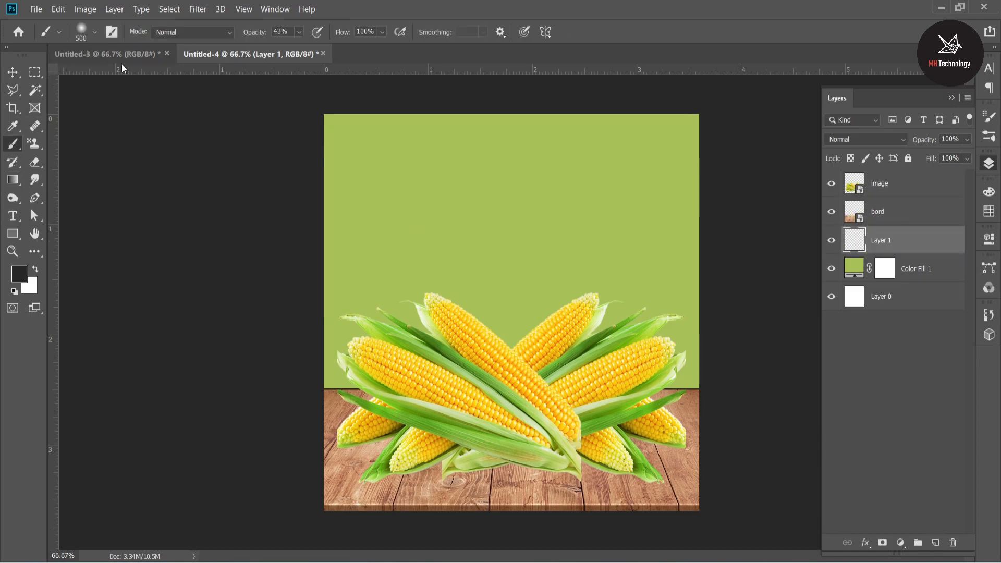
pyautogui.click(19, 272)
pyautogui.click(587, 268)
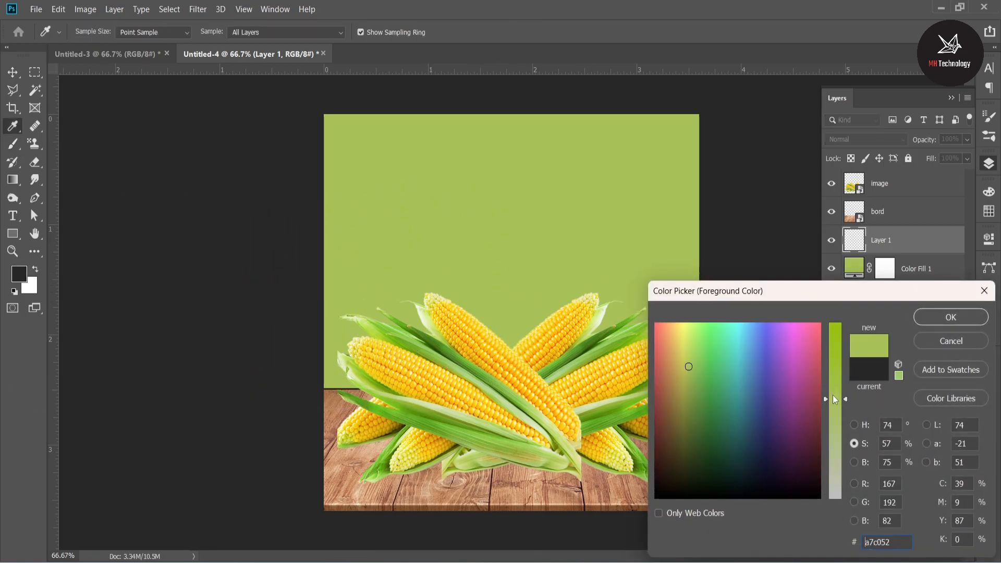
pyautogui.moveTo(688, 365); pyautogui.dragTo(692, 322)
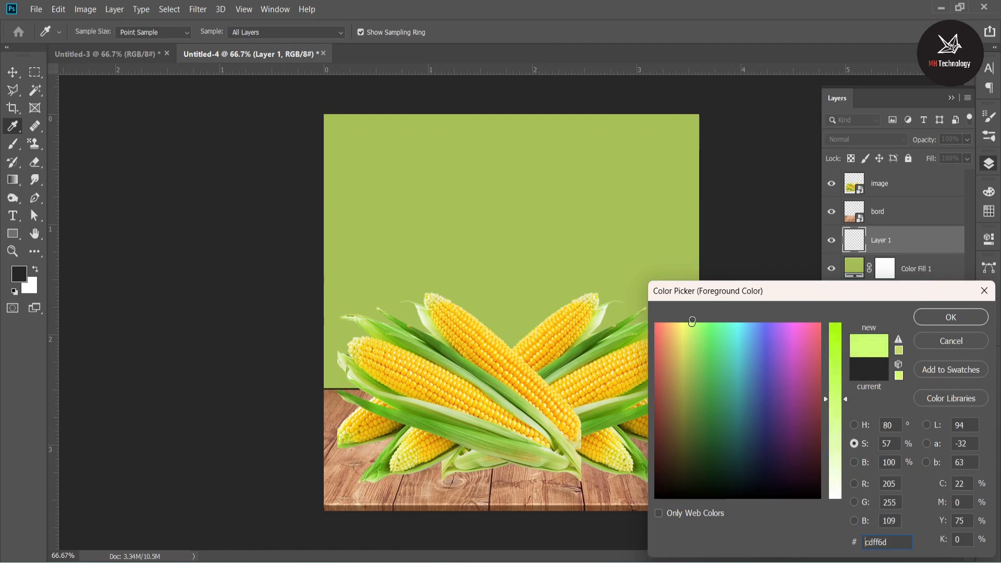
pyautogui.click(959, 312)
# Paint a soft light-green glow behind the corn on Layer 1 with a 1100 to 1200 px brush at 43% opacity.
pyautogui.click(504, 286)
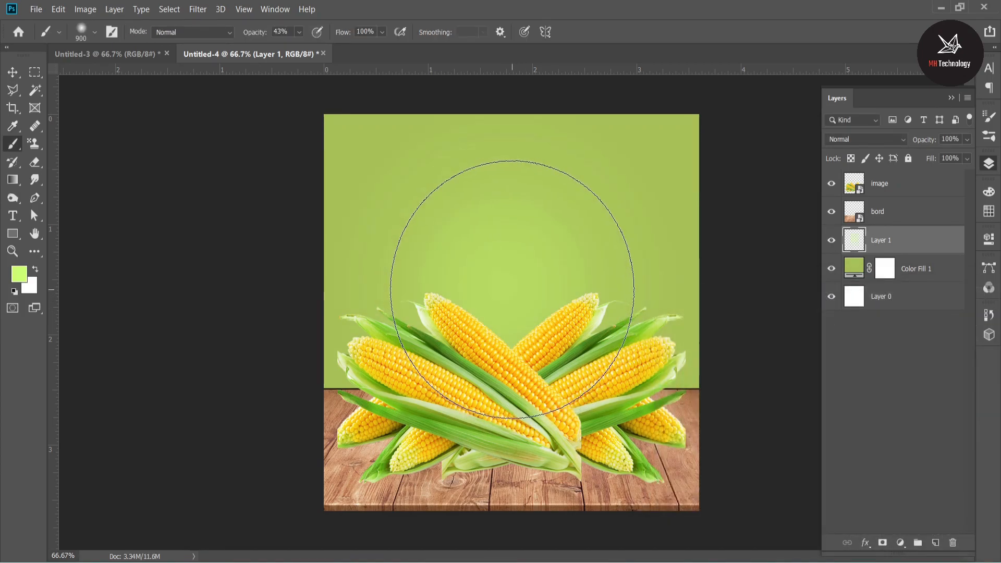
pyautogui.hotkey('ctrl', 'z')
pyautogui.press(']')
pyautogui.press(']')
pyautogui.press(']')
pyautogui.press('[')
pyautogui.press('[')
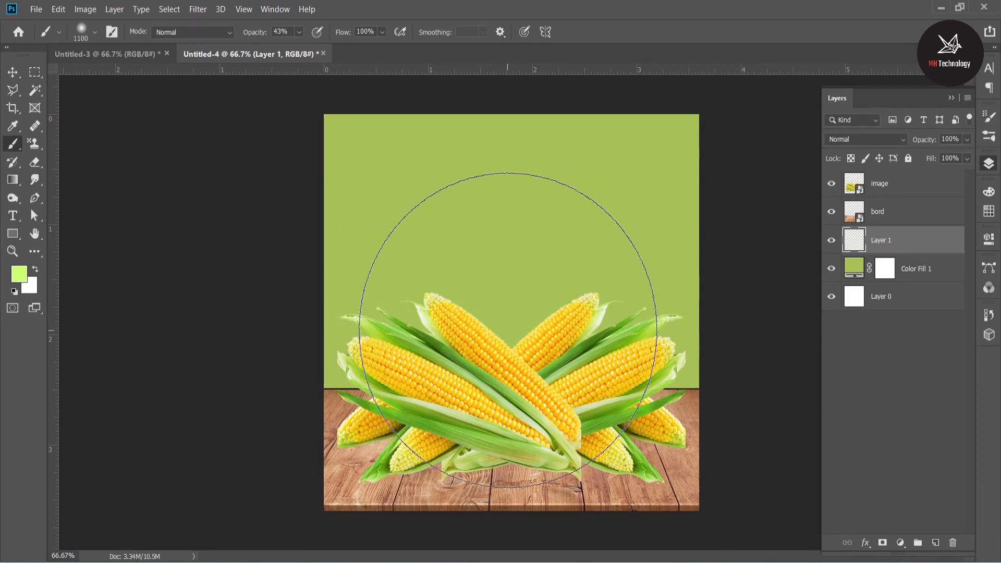
pyautogui.click(507, 348)
pyautogui.click(507, 348)
pyautogui.click(507, 346)
pyautogui.press(']')
pyautogui.press(']')
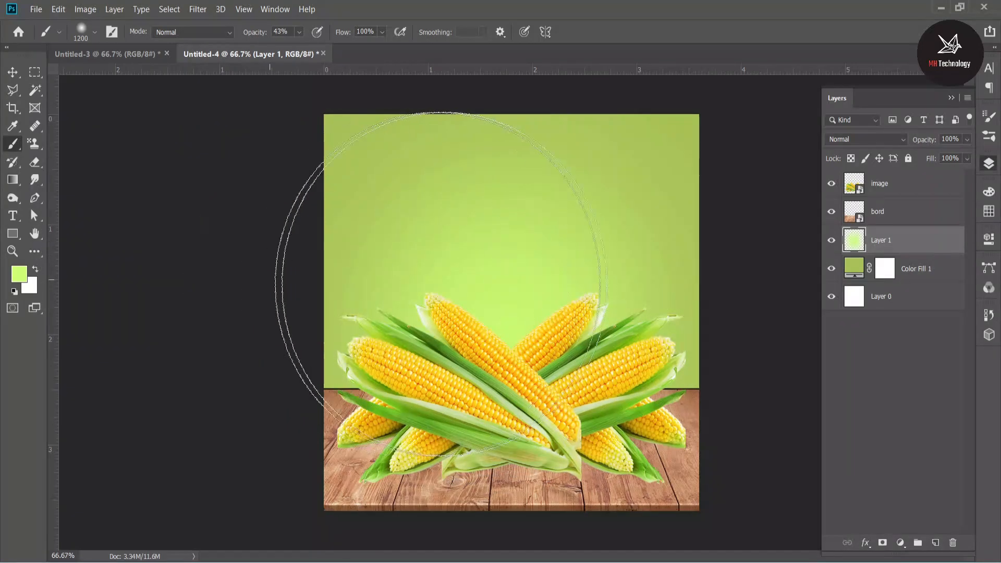
pyautogui.click(506, 295)
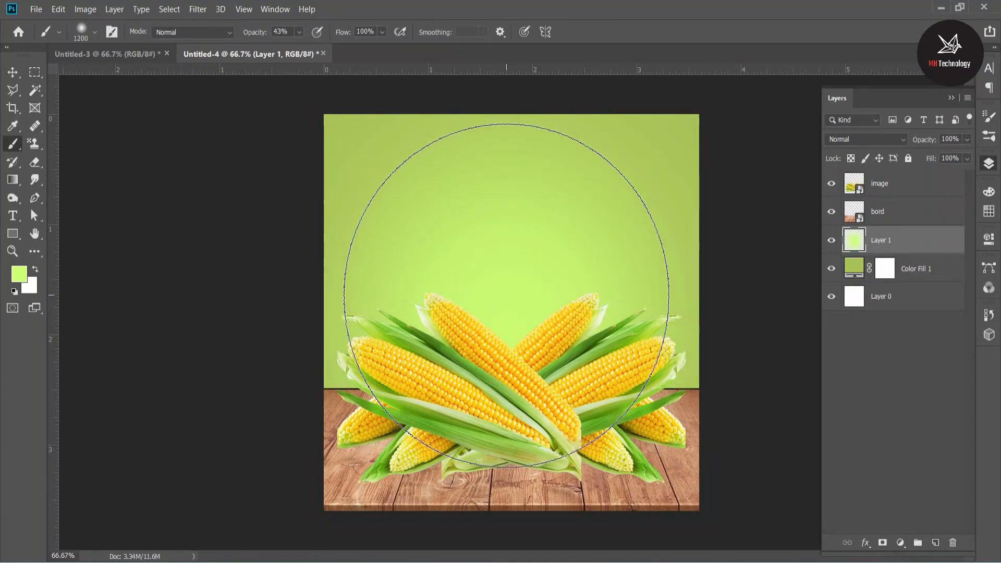
pyautogui.click(508, 313)
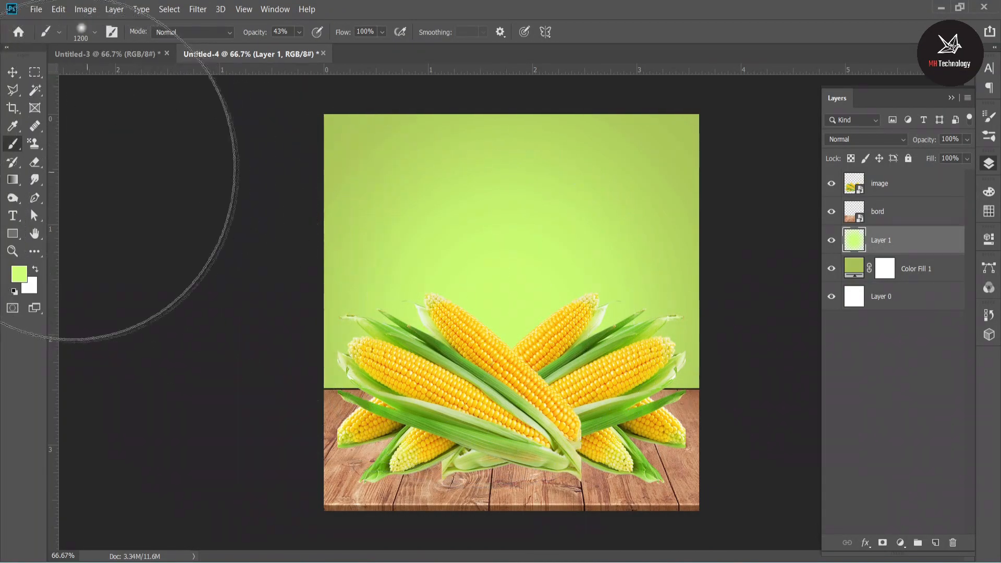
pyautogui.click(10, 74)
pyautogui.click(890, 386)
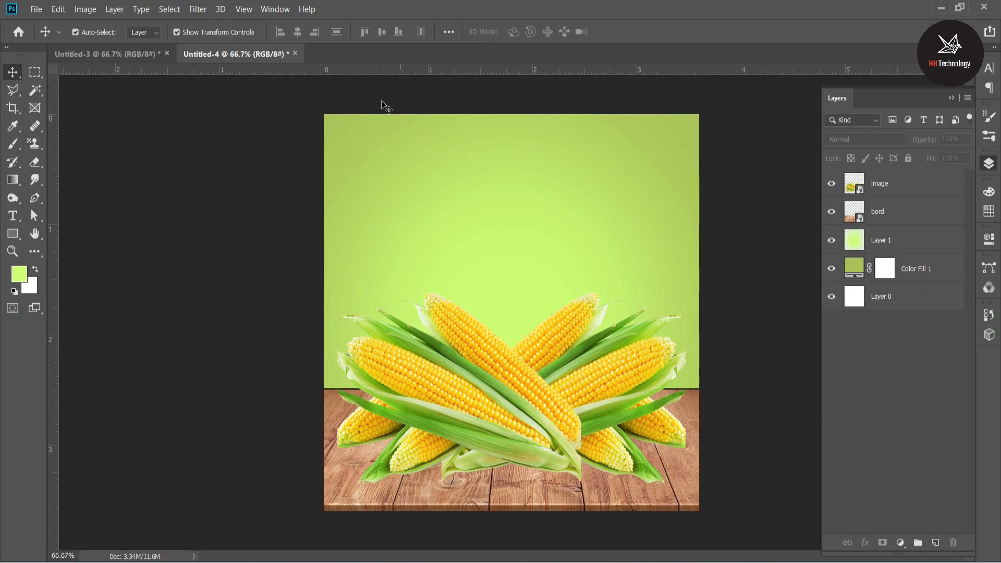
# Place the corn plant image pngegg (52) as an embedded object.
pyautogui.click(36, 9)
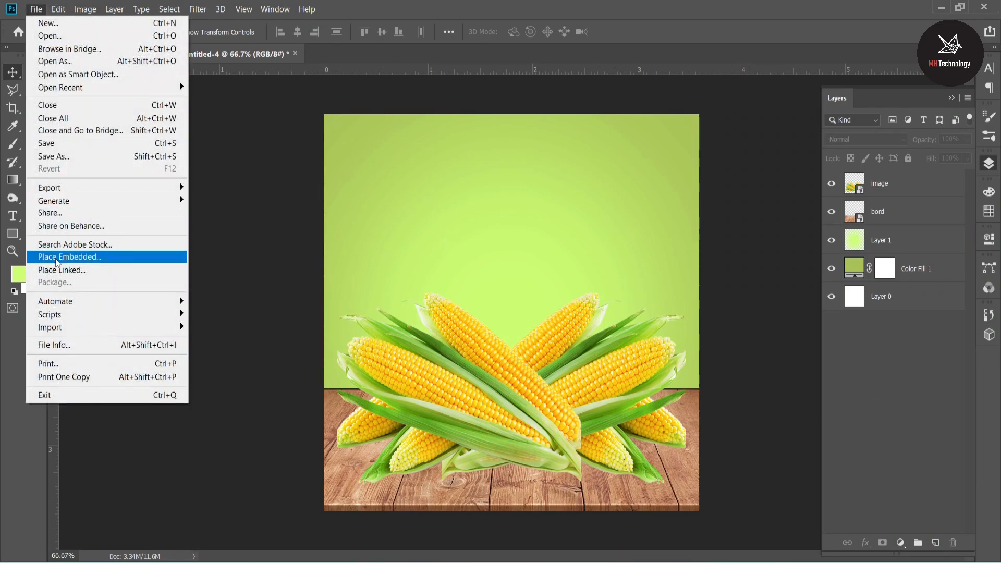
pyautogui.click(90, 255)
pyautogui.press('Return')
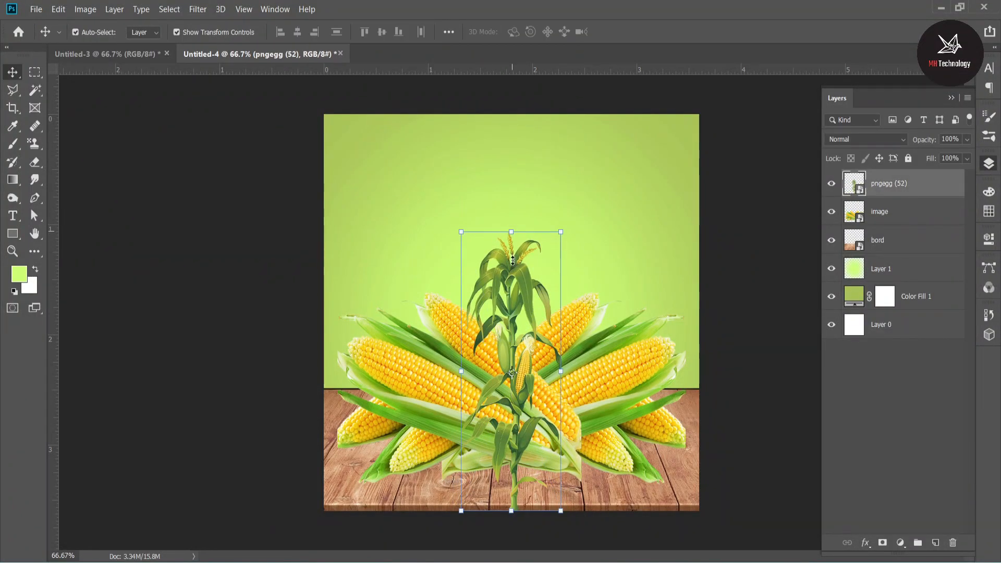
# Scale the corn plant down and position it at the right edge of the canvas.
pyautogui.moveTo(516, 253); pyautogui.dragTo(690, 286)
pyautogui.moveTo(744, 253); pyautogui.dragTo(730, 245)
pyautogui.press('Return')
pyautogui.click(750, 235)
pyautogui.click(689, 292)
pyautogui.click(684, 289)
pyautogui.moveTo(698, 286); pyautogui.dragTo(692, 292)
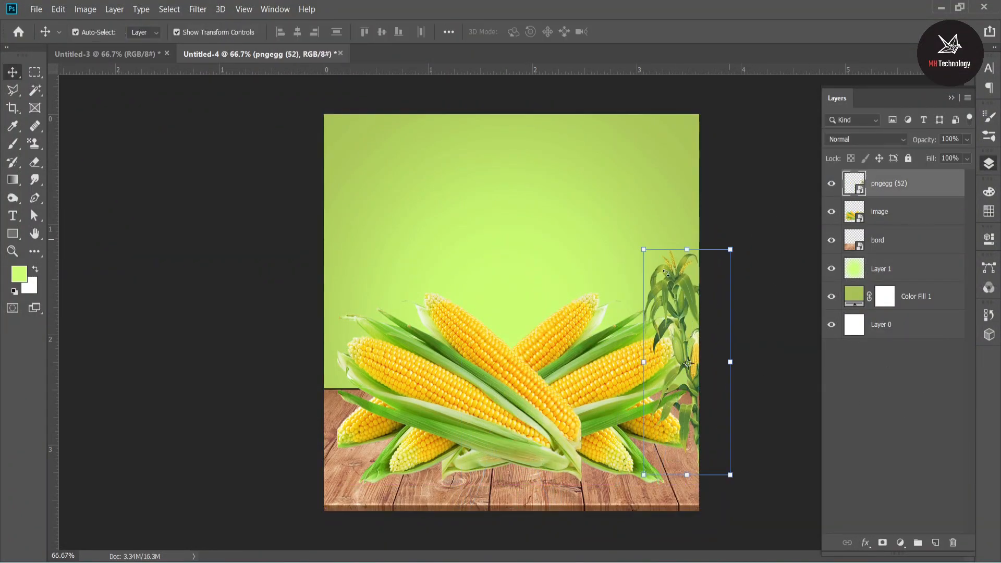
pyautogui.hotkey('ctrl', 'z')
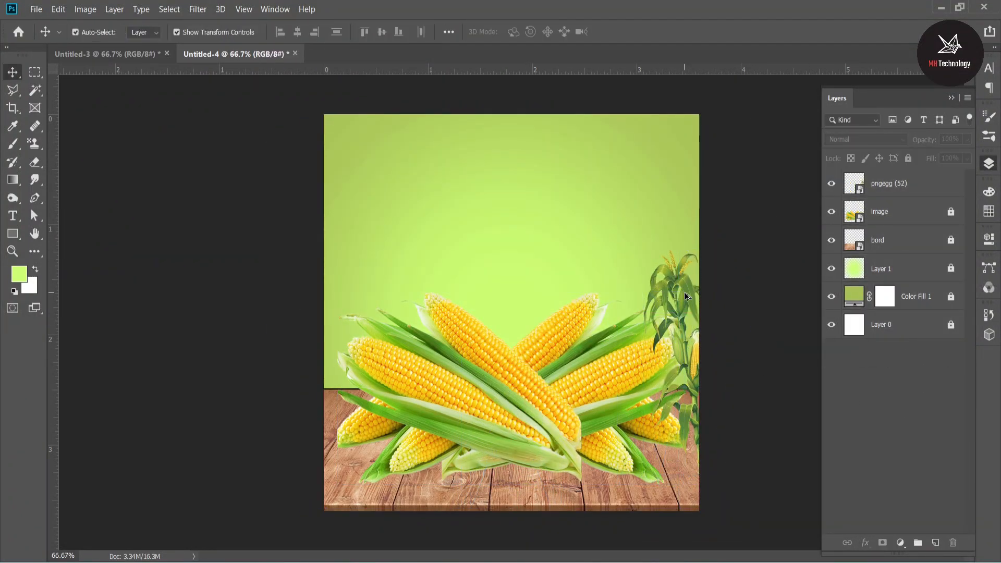
# Duplicate the corn plant repeatedly, varying its size, to form a row of plants across the canvas.
pyautogui.moveTo(690, 293); pyautogui.dragTo(351, 296)
pyautogui.moveTo(403, 244); pyautogui.dragTo(422, 262)
pyautogui.moveTo(379, 289); pyautogui.dragTo(430, 285)
pyautogui.press('Return')
pyautogui.moveTo(463, 242); pyautogui.dragTo(450, 238)
pyautogui.press('Return')
pyautogui.moveTo(408, 292); pyautogui.dragTo(438, 300)
pyautogui.moveTo(438, 298); pyautogui.dragTo(479, 291)
pyautogui.moveTo(486, 293); pyautogui.dragTo(519, 283)
pyautogui.moveTo(515, 276); pyautogui.dragTo(605, 250)
# Merge all the corn plant layers into one layer.
pyautogui.scroll(-3, 916, 381)
pyautogui.keyDown('shift'); pyautogui.click(916, 381); pyautogui.keyUp('shift')
pyautogui.rightClick(916, 381)
pyautogui.click(832, 233)
pyautogui.rightClick(910, 238)
pyautogui.click(794, 394)
# Move the merged corn plants layer below the bord layer, directly above Layer 1.
pyautogui.click(959, 209)
pyautogui.keyDown('shift'); pyautogui.click(920, 325); pyautogui.keyUp('shift')
pyautogui.click(908, 158)
pyautogui.moveTo(905, 183); pyautogui.dragTo(890, 255)
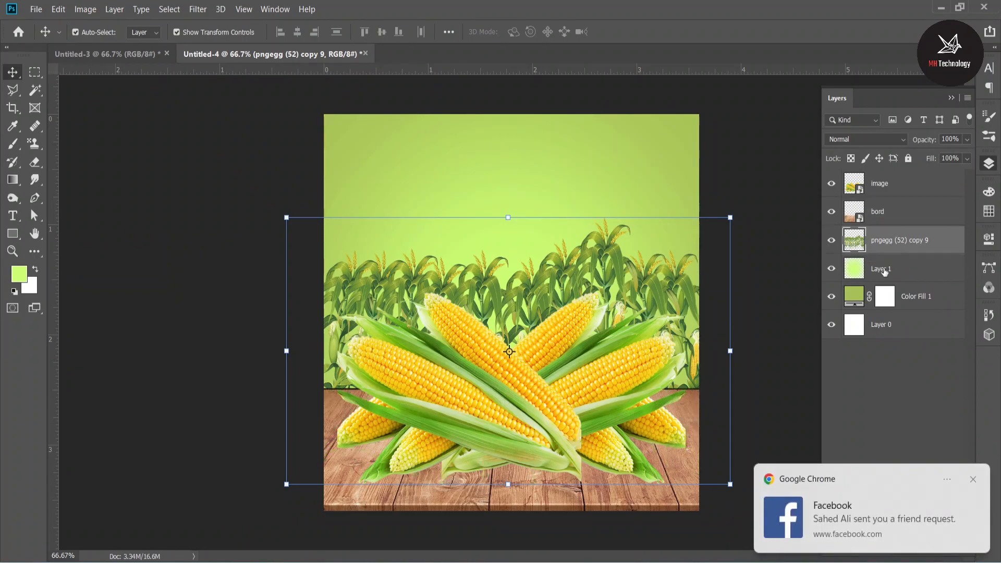
# Set the blend mode of the merged corn plants layer to Multiply.
pyautogui.click(931, 427)
pyautogui.click(899, 239)
pyautogui.click(863, 139)
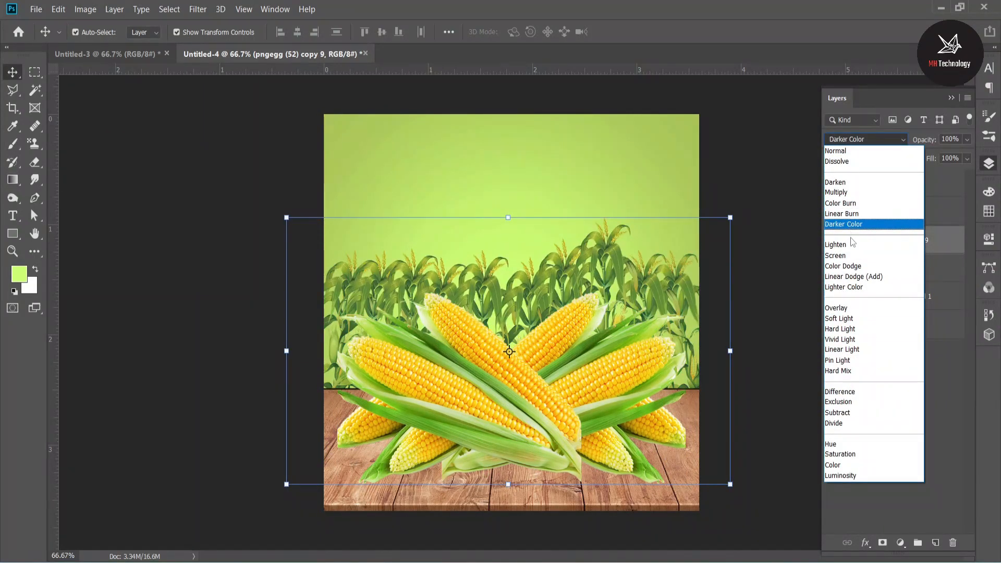
pyautogui.click(854, 191)
pyautogui.click(875, 357)
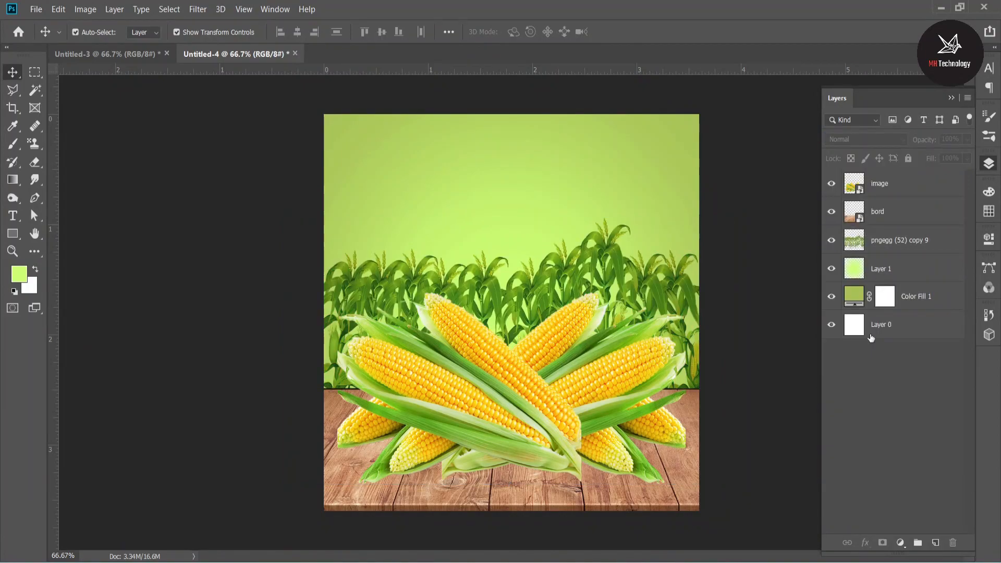
# Convert the merged corn plants layer to a Smart Object.
pyautogui.click(899, 240)
pyautogui.rightClick(899, 239)
pyautogui.click(785, 177)
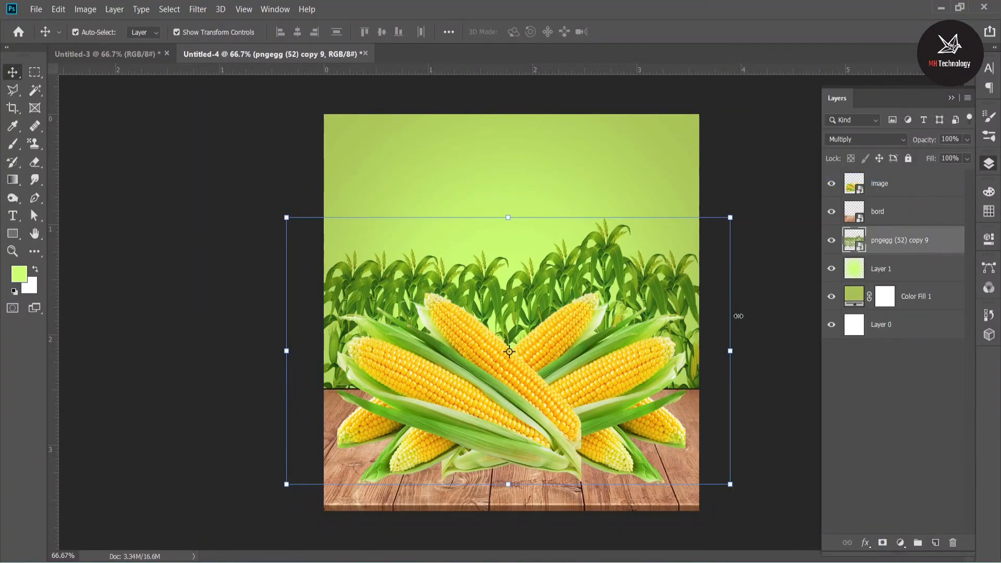
# Scale the corn plants to 103.17% so they span the canvas width, and move them slightly lower behind the cobs.
pyautogui.moveTo(729, 354)
pyautogui.mouseDown()
pyautogui.moveTo(710, 351)
pyautogui.moveTo(735, 350)
pyautogui.mouseUp()
pyautogui.moveTo(282, 350); pyautogui.dragTo(270, 348)
pyautogui.moveTo(517, 297); pyautogui.dragTo(518, 319)
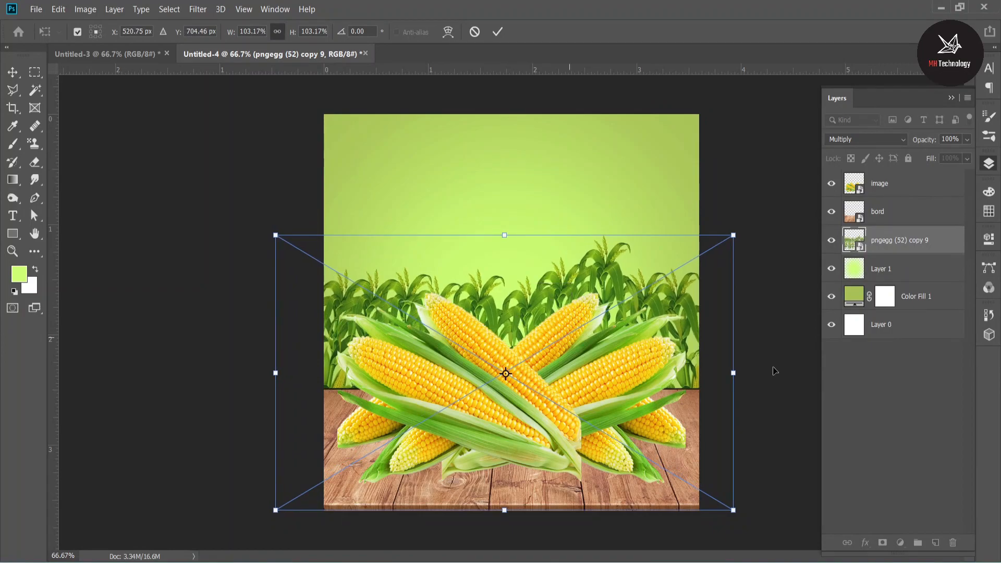
pyautogui.click(925, 429)
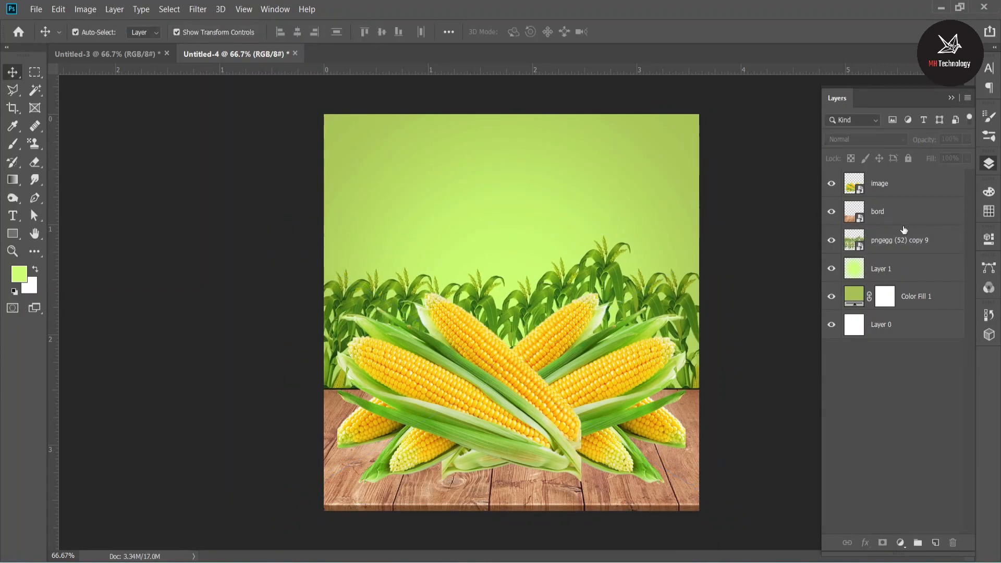
# Add a new empty layer above the image layer and ready a 200 px brush with the default black foreground.
pyautogui.click(905, 186)
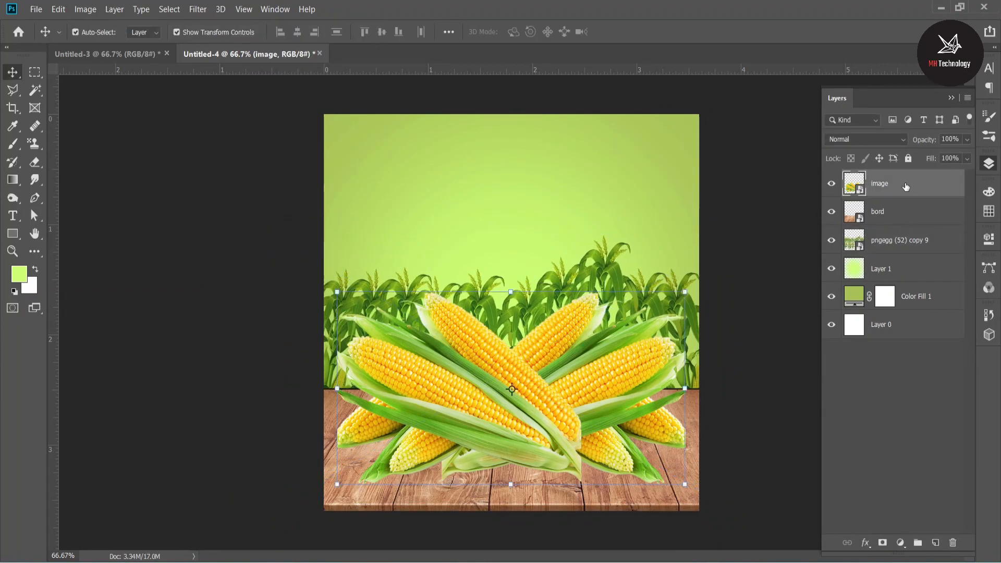
pyautogui.click(930, 438)
pyautogui.press('b')
pyautogui.press('d')
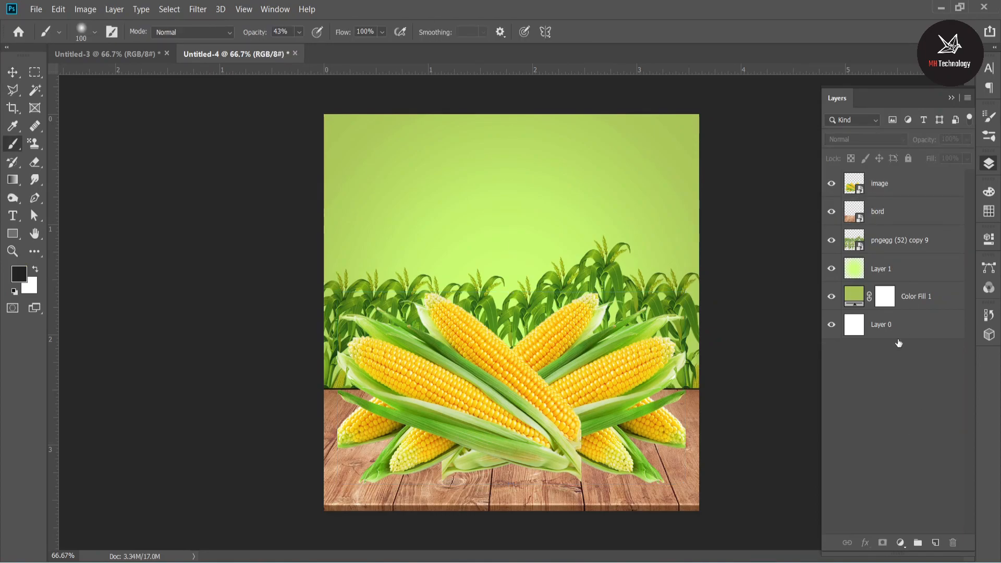
pyautogui.click(935, 544)
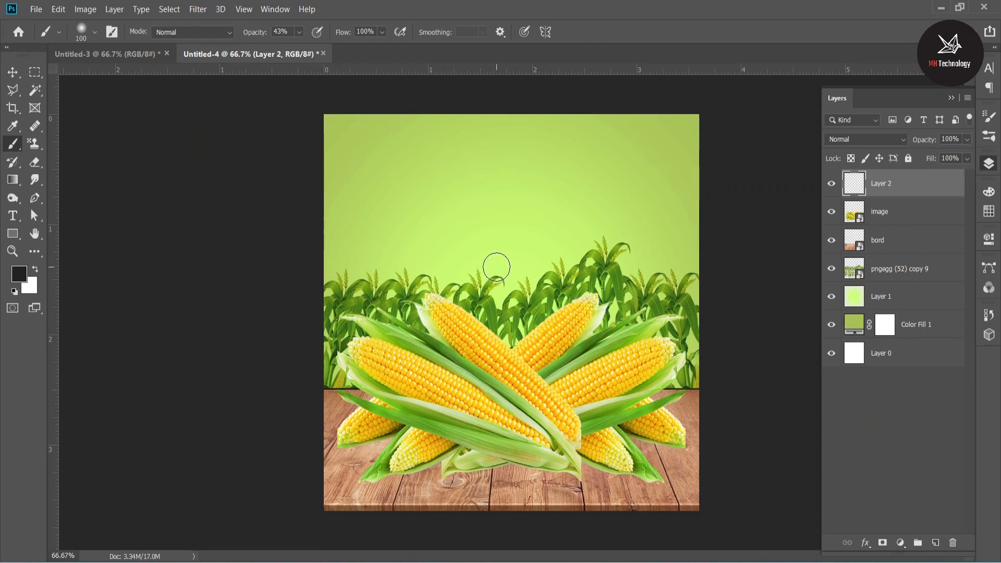
pyautogui.press(']')
pyautogui.click(506, 253)
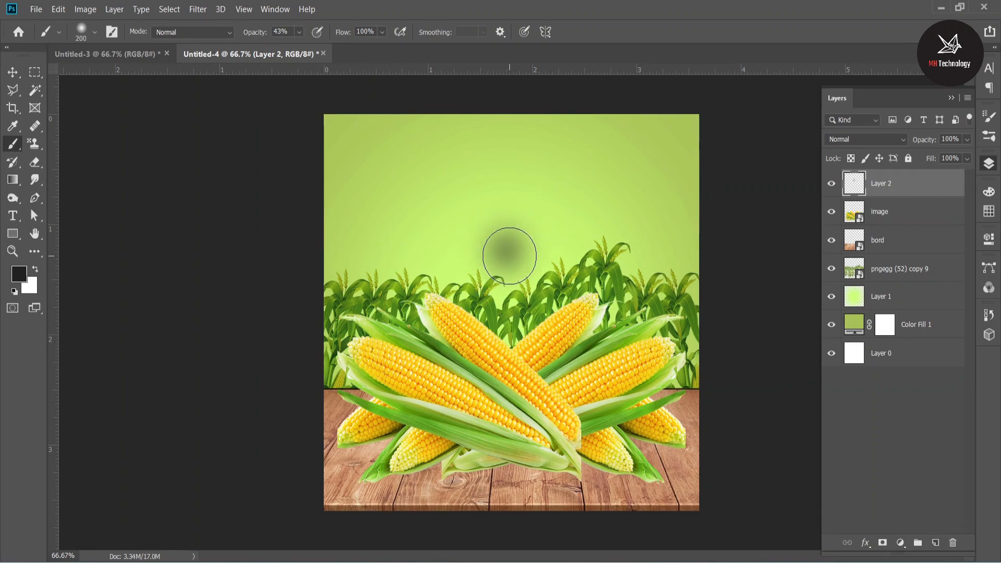
pyautogui.click(21, 73)
pyautogui.moveTo(506, 197)
pyautogui.mouseDown()
pyautogui.moveTo(511, 265)
pyautogui.moveTo(604, 397)
pyautogui.moveTo(633, 476)
pyautogui.moveTo(623, 478)
pyautogui.moveTo(632, 474)
pyautogui.mouseUp()
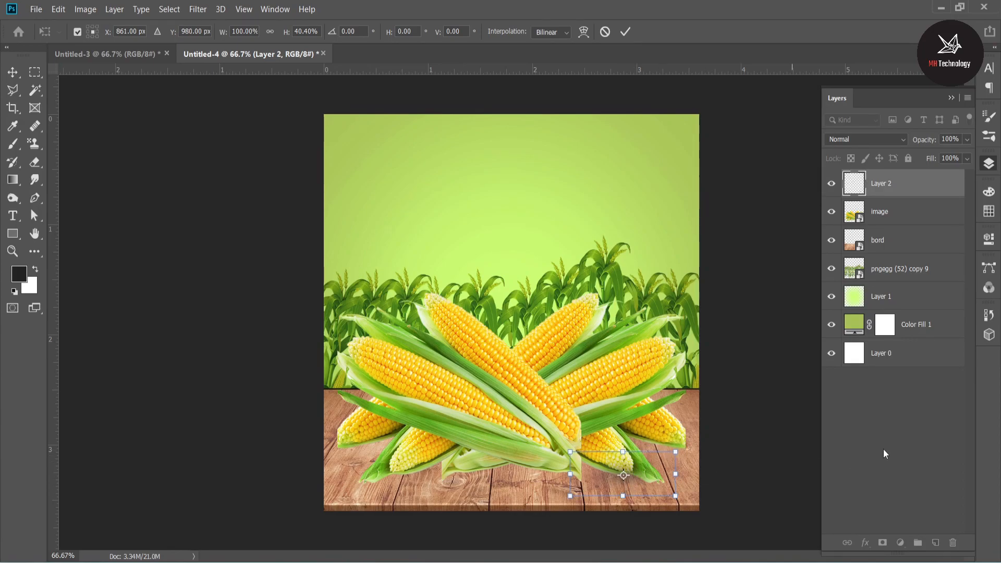
pyautogui.hotkey('ctrl', 'z')
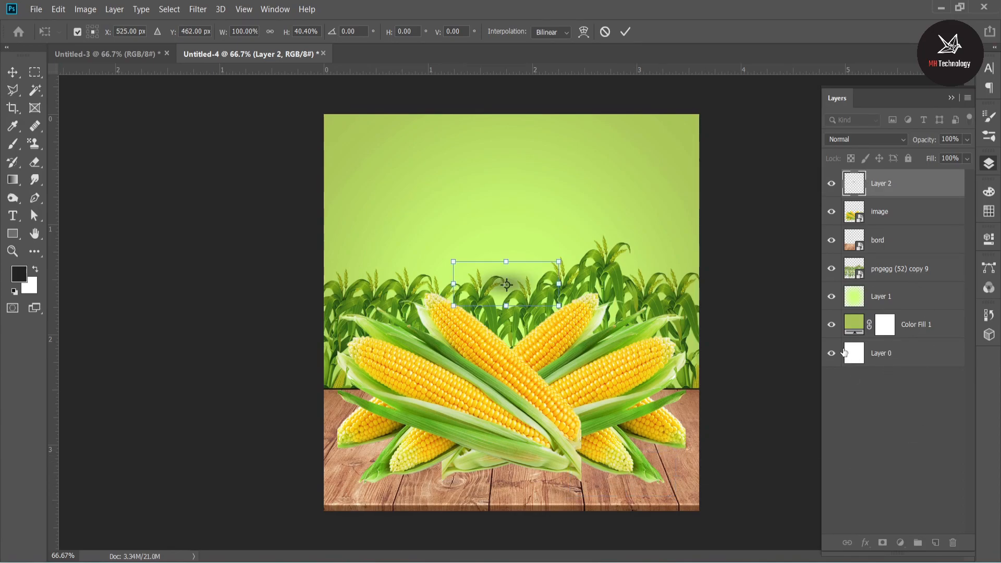
pyautogui.click(624, 32)
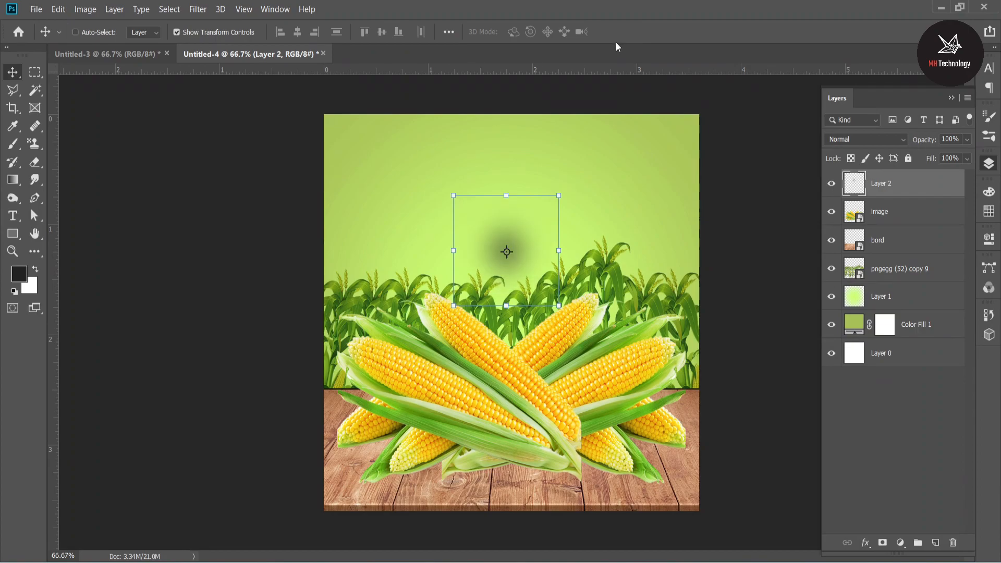
# Paint a single soft black dab on Layer 2 with the brush opacity at 100%.
pyautogui.click(13, 145)
pyautogui.click(299, 32)
pyautogui.moveTo(299, 48); pyautogui.dragTo(342, 48)
pyautogui.click(506, 232)
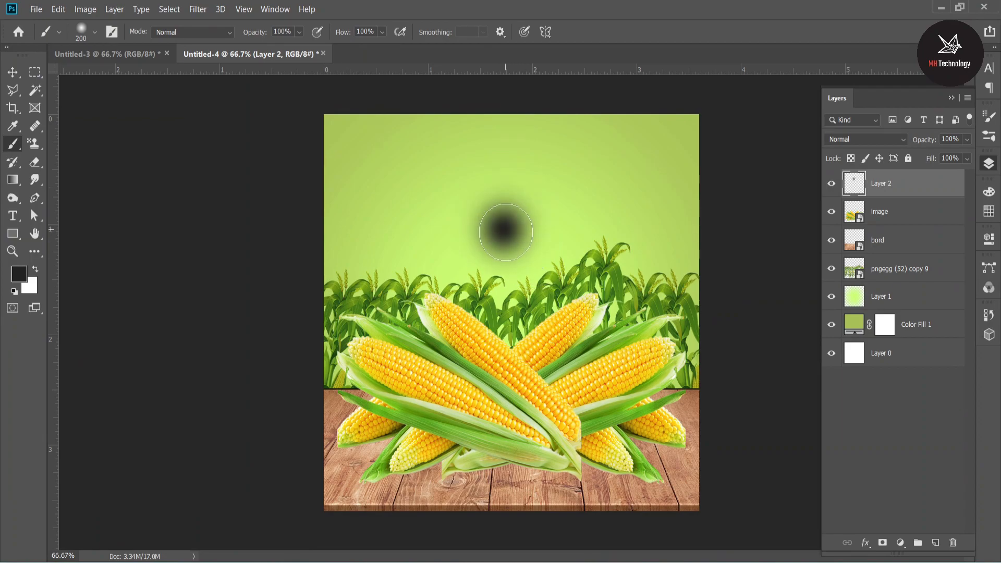
# Flatten the black dab into a thin shadow and place it beneath the lower-right corn cob.
pyautogui.click(13, 72)
pyautogui.moveTo(505, 172)
pyautogui.mouseDown()
pyautogui.moveTo(520, 274)
pyautogui.moveTo(635, 492)
pyautogui.mouseUp()
pyautogui.moveTo(619, 459); pyautogui.dragTo(636, 476)
pyautogui.press('Return')
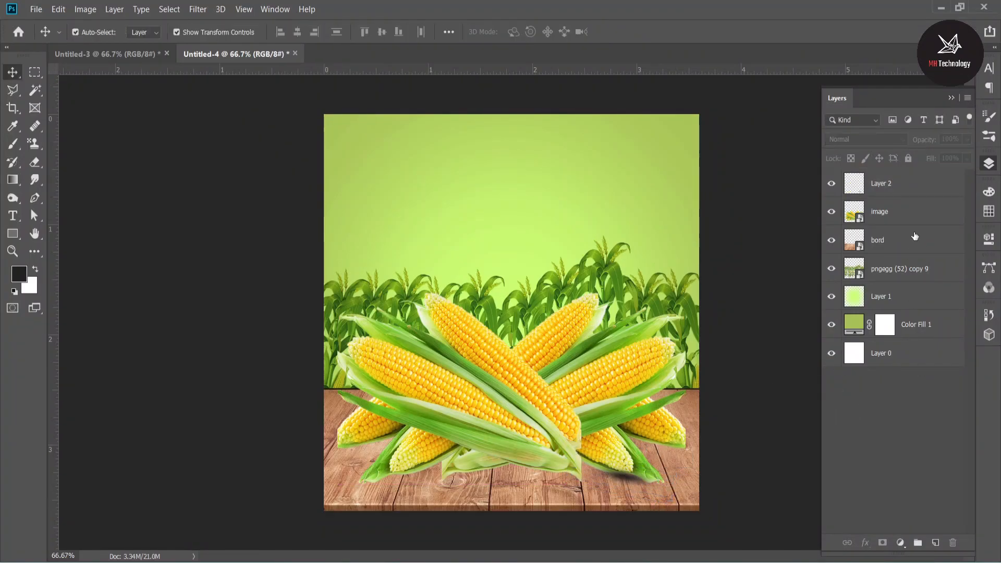
# Move the shadow layer, Layer 2, below the image layer so the shadow falls behind the cobs.
pyautogui.click(899, 181)
pyautogui.moveTo(900, 181); pyautogui.dragTo(895, 227)
pyautogui.click(892, 447)
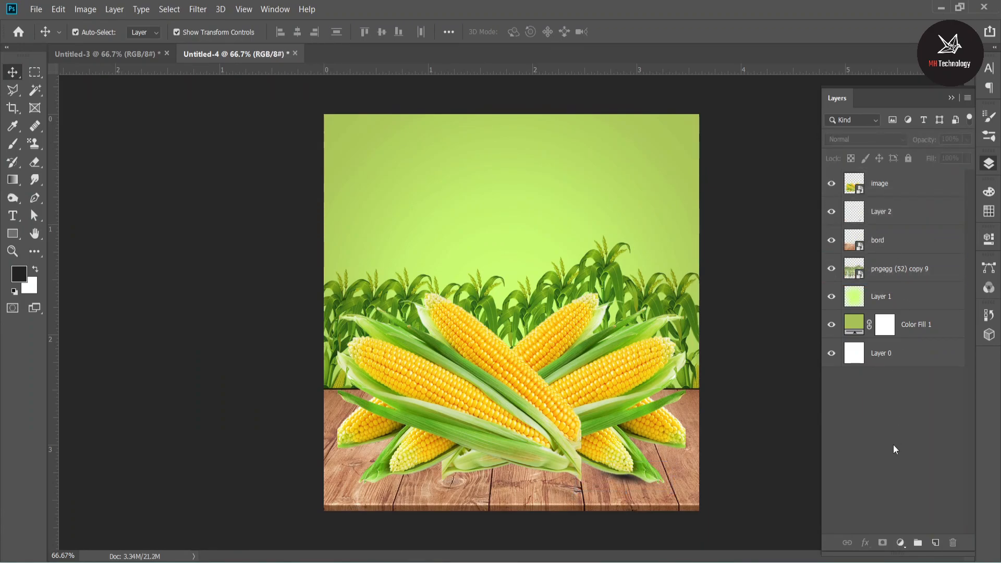
# Duplicate the shadow twice, placing one copy under the far-right cob and the other under the husk at the bottom centre.
pyautogui.click(632, 485)
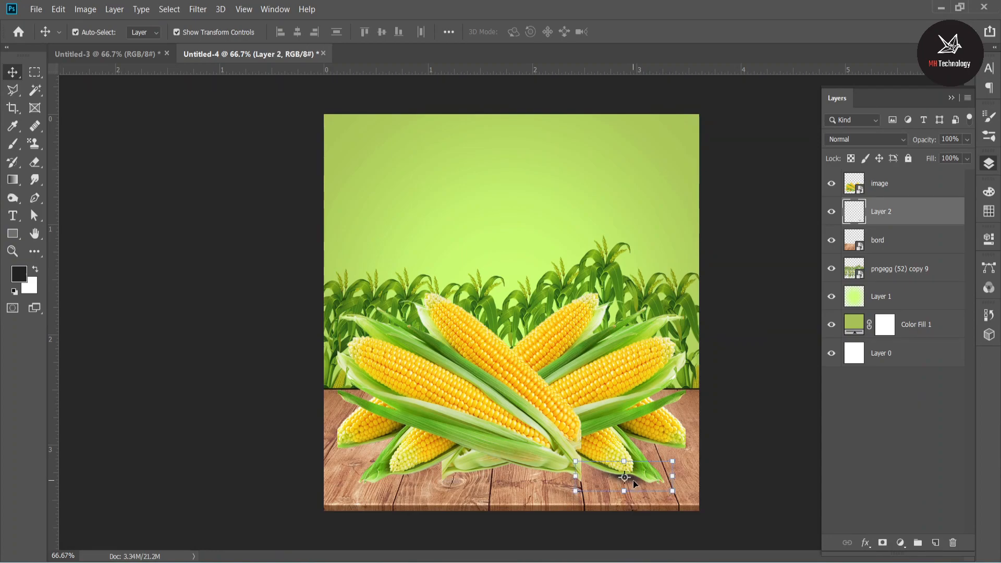
pyautogui.moveTo(634, 484); pyautogui.dragTo(666, 451)
pyautogui.moveTo(664, 448); pyautogui.dragTo(475, 477)
# Rotate the bottom-centre shadow copy by about -18 degrees and nudge it along the husk's underside.
pyautogui.hotkey('ctrl', 't')
pyautogui.moveTo(531, 501); pyautogui.dragTo(537, 475)
pyautogui.moveTo(474, 474); pyautogui.dragTo(479, 475)
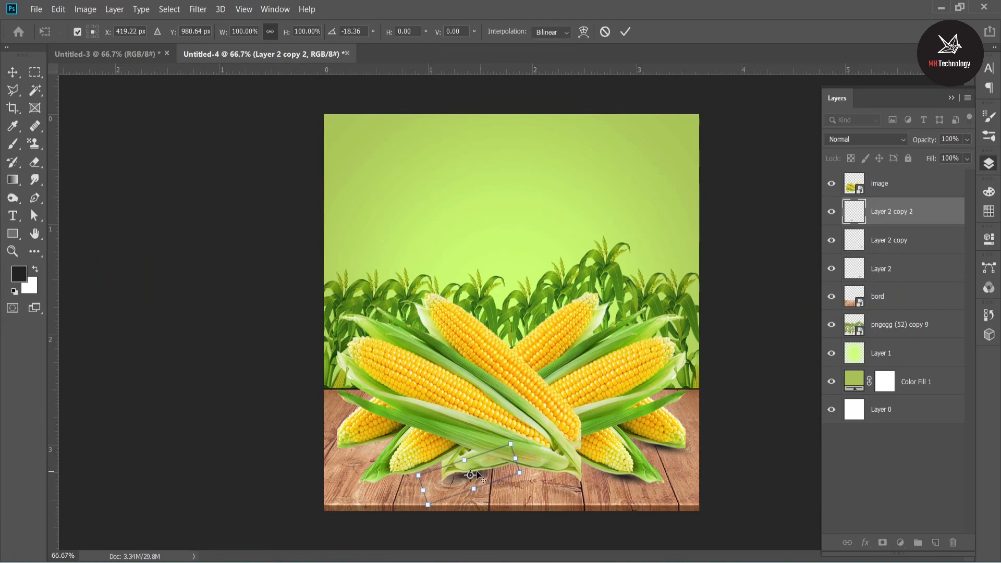
pyautogui.keyDown('alt'); pyautogui.click(481, 475); pyautogui.keyUp('alt')
pyautogui.keyDown('alt'); pyautogui.click(468, 476); pyautogui.keyUp('alt')
pyautogui.press('Escape')
pyautogui.click(814, 520)
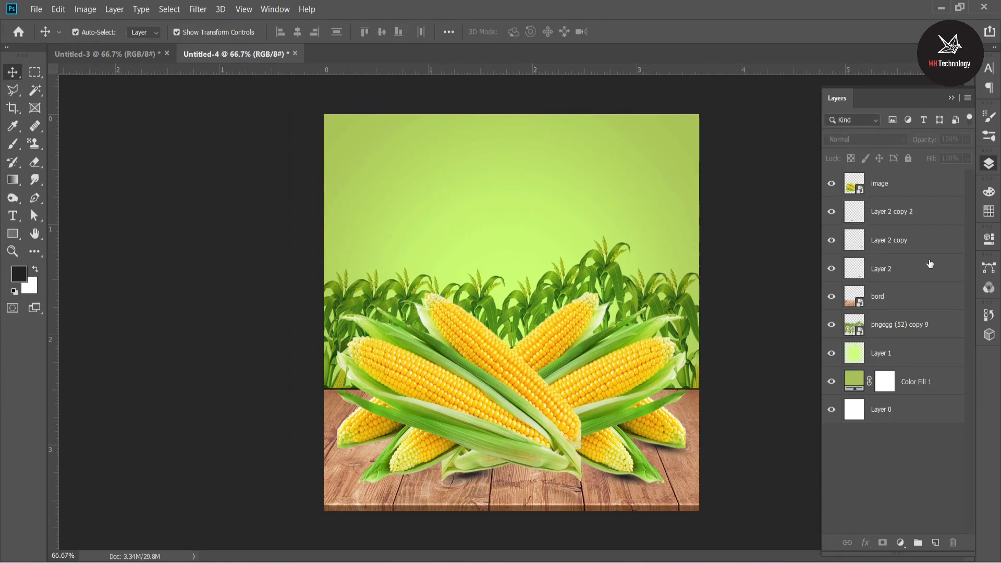
# Duplicate the shadow twice more for the left-hand cobs and rotate the far-left copy by -4.20 degrees.
pyautogui.click(905, 215)
pyautogui.moveTo(482, 477); pyautogui.dragTo(370, 447)
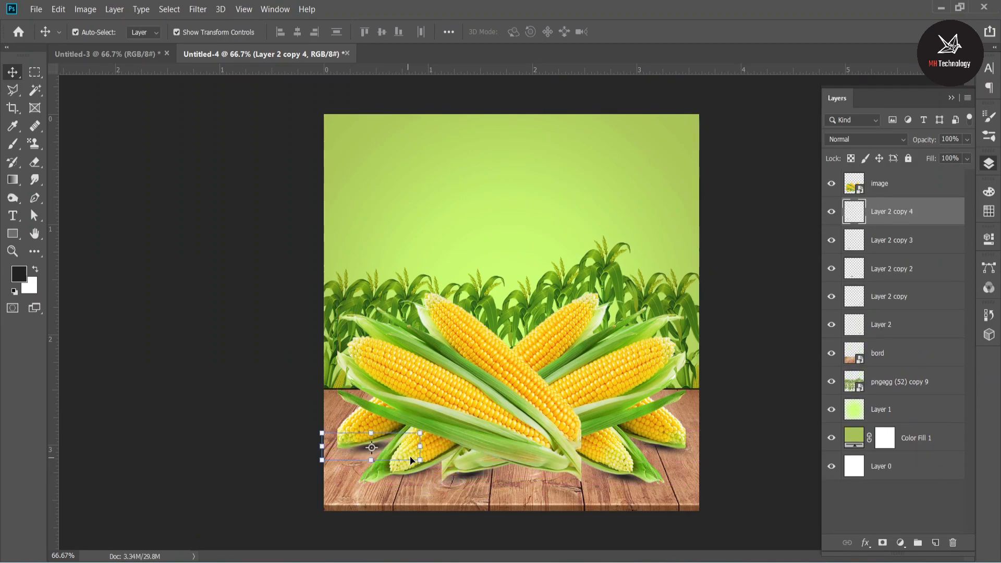
pyautogui.moveTo(430, 467); pyautogui.dragTo(391, 451)
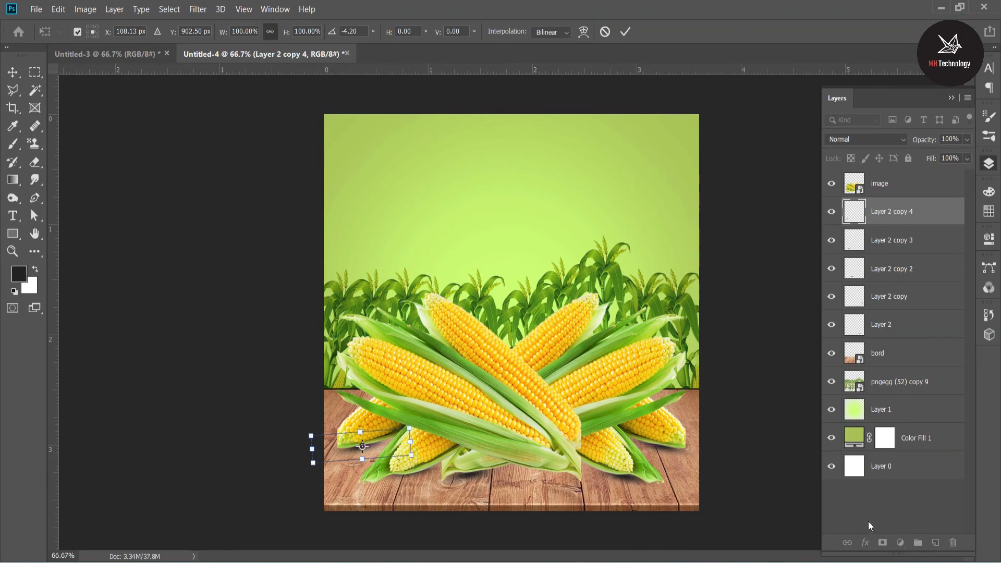
pyautogui.press('Return')
pyautogui.click(365, 449)
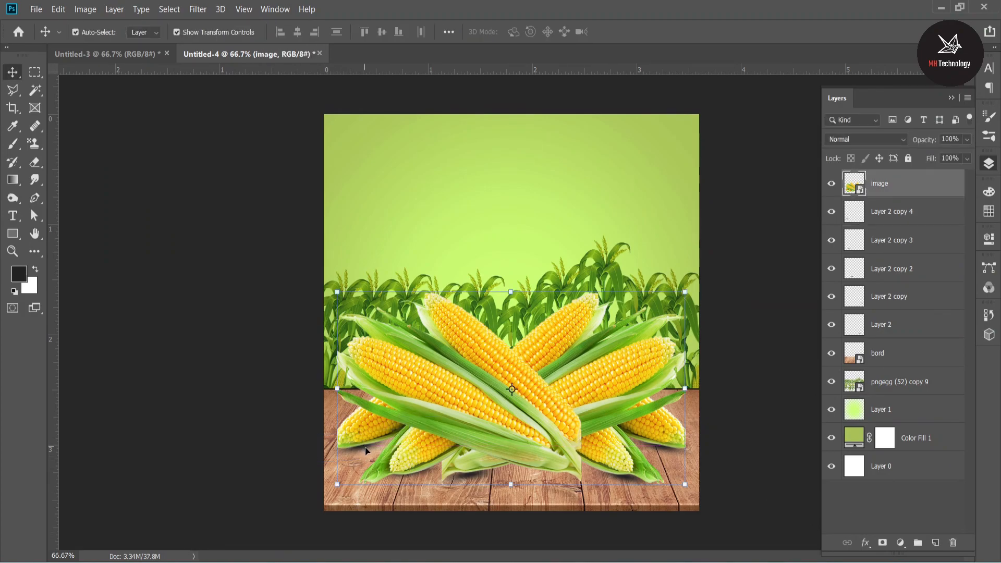
# Duplicate the far-left shadow and fit the copy beneath the right end of the bottom-centre husk.
pyautogui.moveTo(369, 452); pyautogui.dragTo(567, 482)
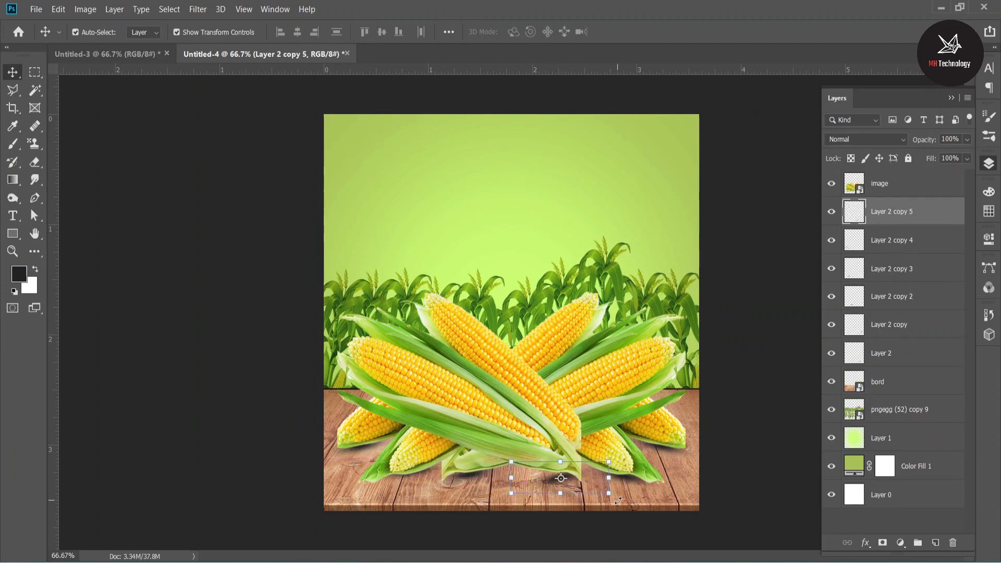
pyautogui.moveTo(607, 514); pyautogui.dragTo(572, 487)
pyautogui.click(881, 526)
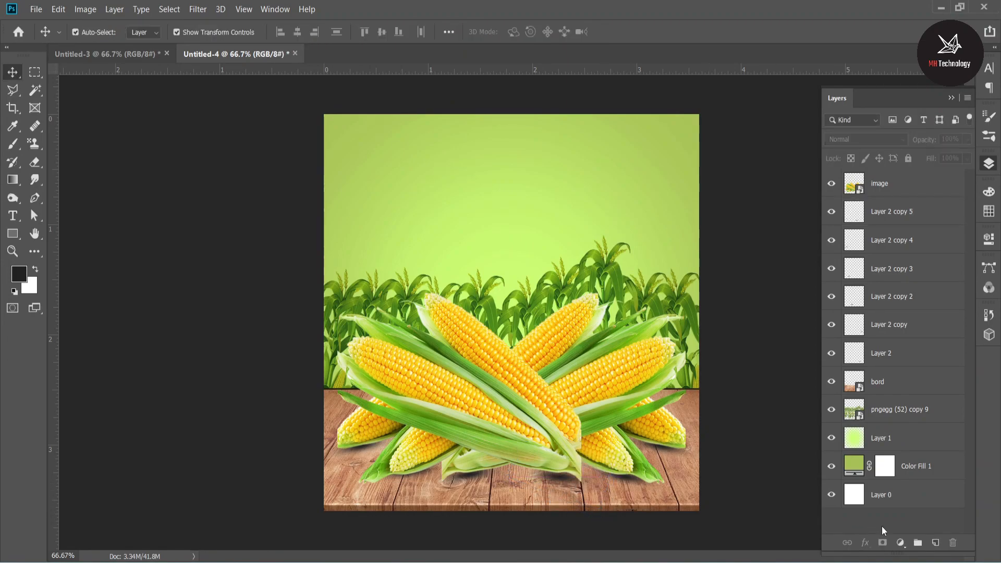
# Merge all the shadow layers, from Layer 2 through Layer 2 copy 5, into one layer.
pyautogui.click(905, 222)
pyautogui.keyDown('shift'); pyautogui.click(888, 353); pyautogui.keyUp('shift')
pyautogui.rightClick(893, 353)
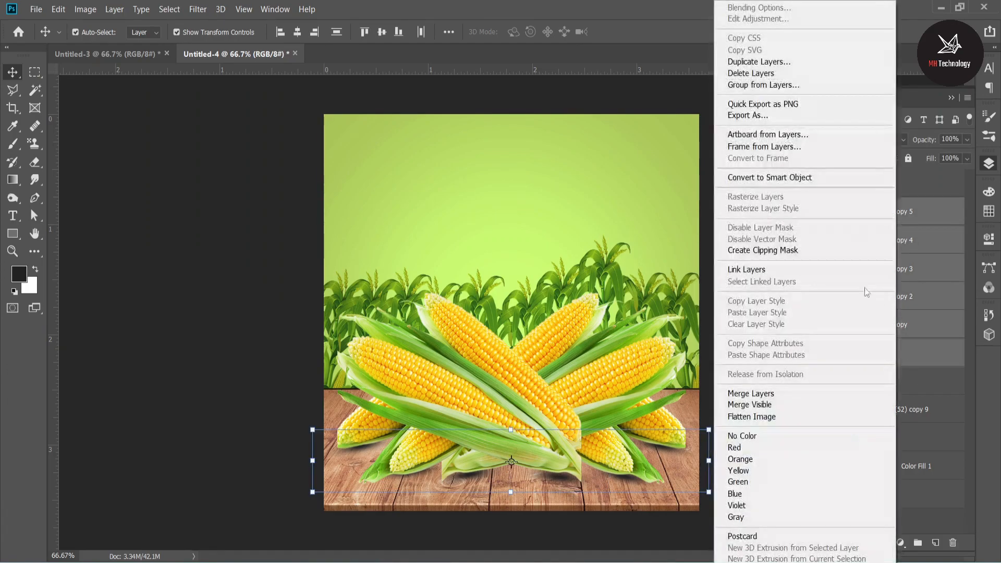
pyautogui.click(772, 392)
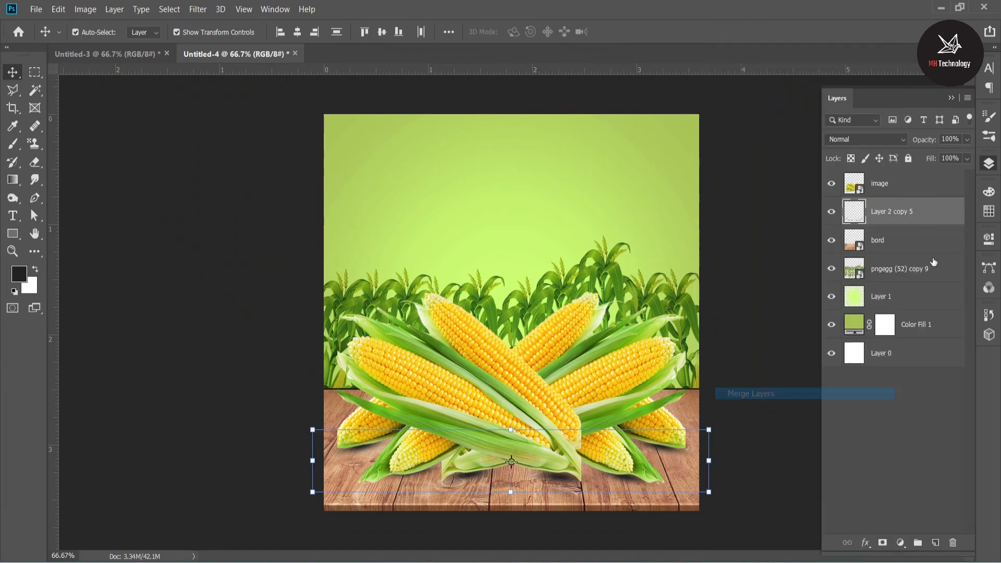
# Set the blend mode of the merged shadow layer to Darker Color.
pyautogui.click(877, 140)
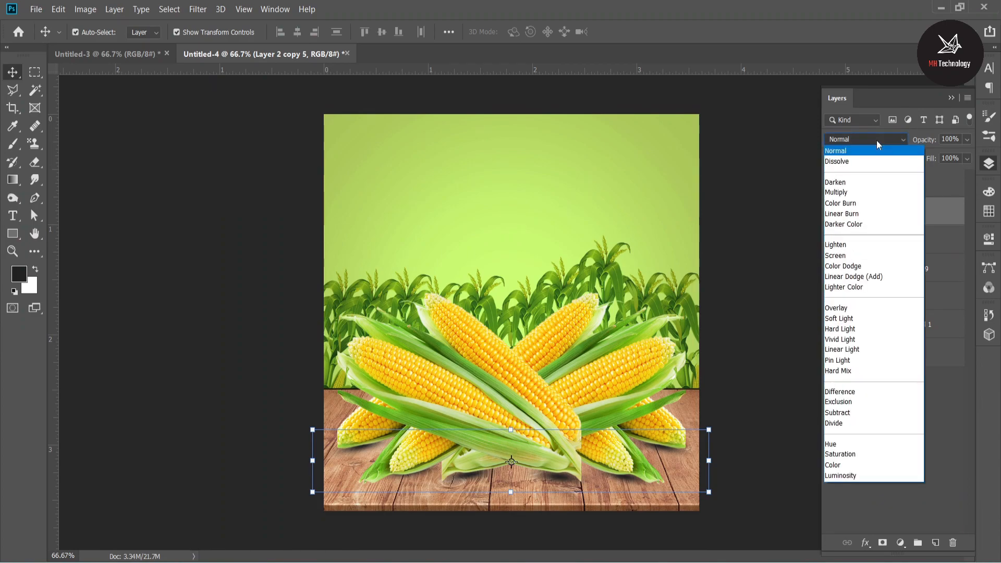
pyautogui.click(853, 224)
pyautogui.click(906, 461)
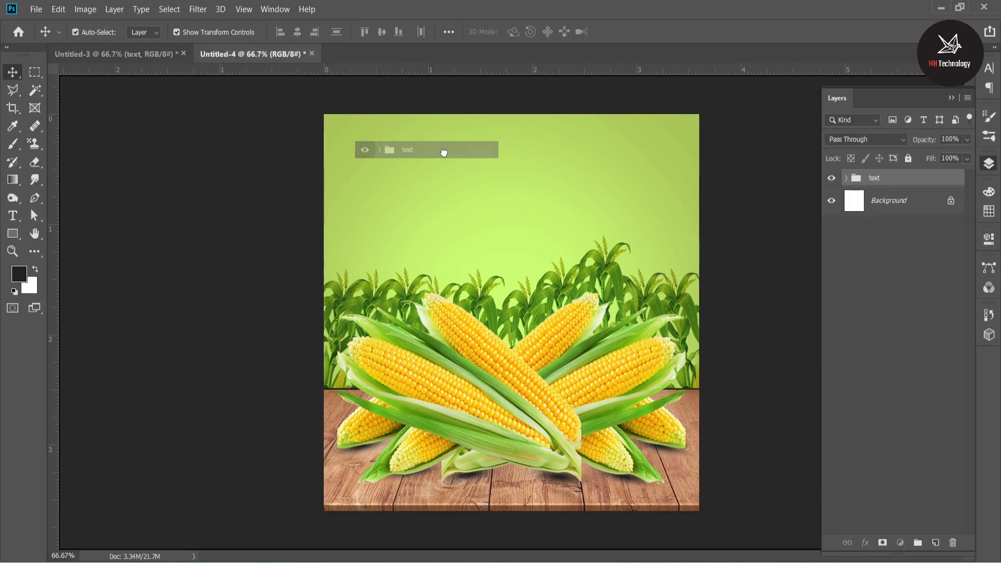
# Copy the text group from Untitled-3 into Untitled-4 and centre it in the green area above the corn plants.
pyautogui.moveTo(444, 153); pyautogui.dragTo(517, 194)
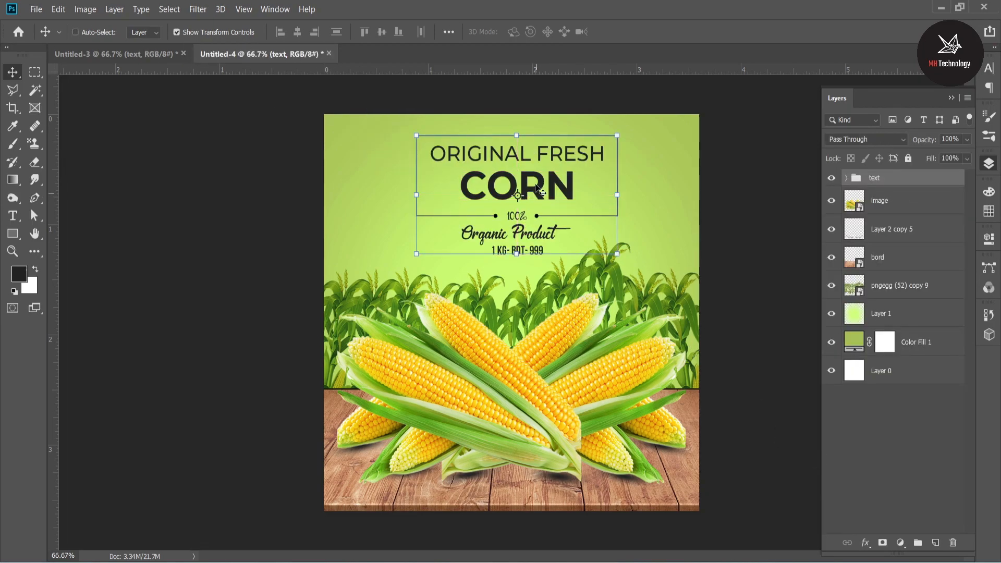
pyautogui.hotkey('ctrl', 't')
pyautogui.moveTo(554, 157); pyautogui.dragTo(547, 158)
pyautogui.click(877, 434)
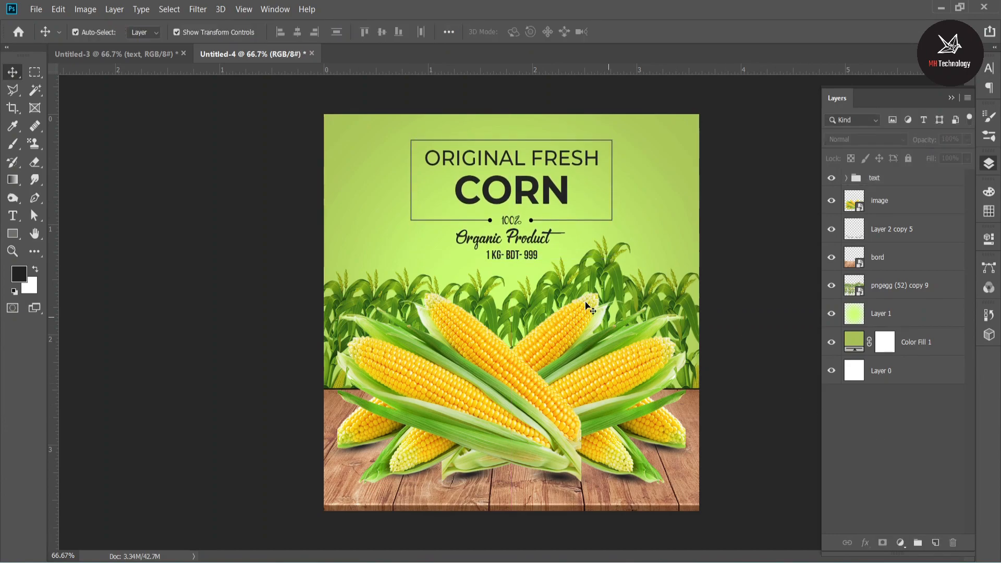
# Change the price in the 1 kg text line to 269 and centre that line horizontally on the canvas.
pyautogui.click(530, 254)
pyautogui.doubleClick(526, 251)
pyautogui.click(525, 254)
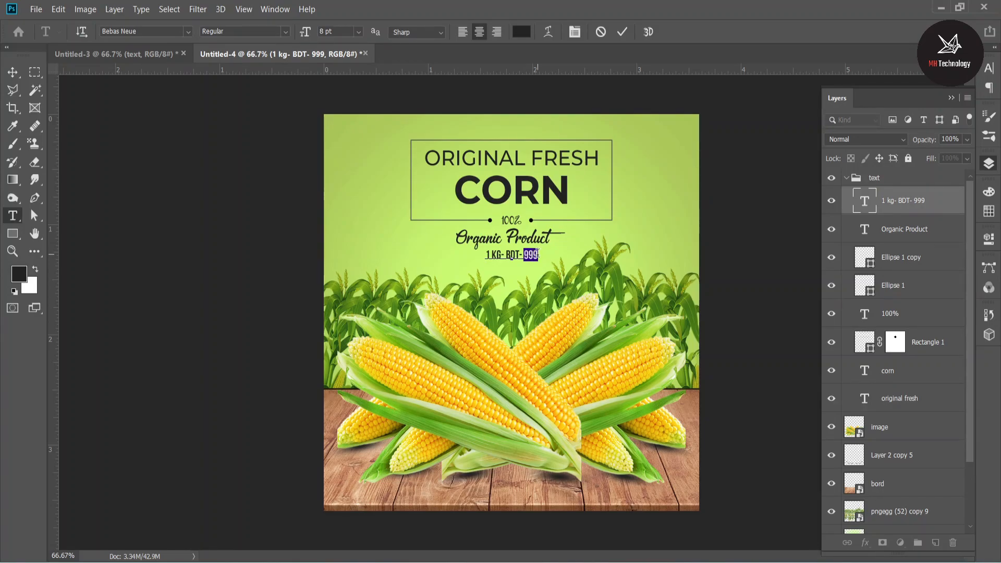
pyautogui.write('269')
pyautogui.click(622, 32)
pyautogui.press('v')
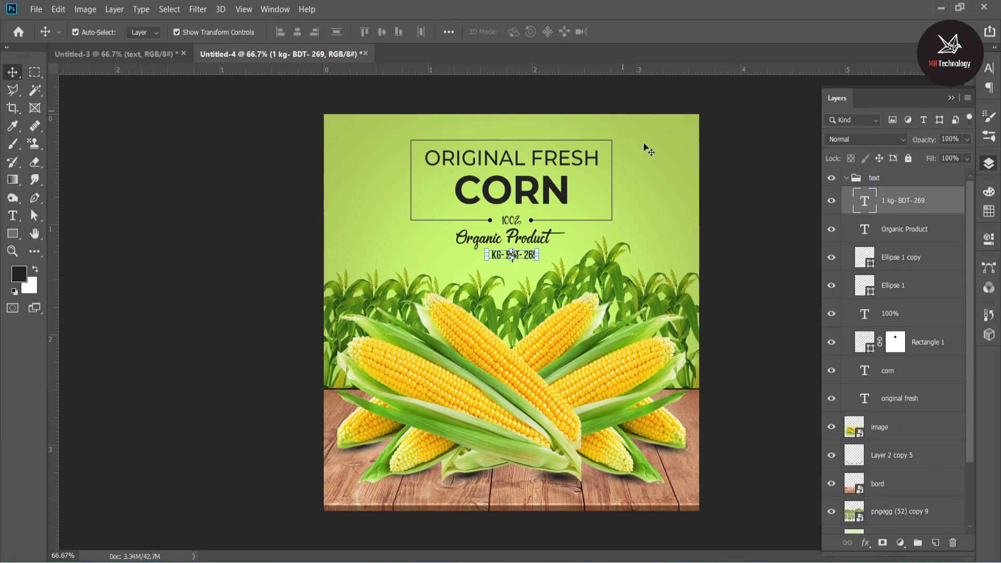
pyautogui.hotkey('ctrl', 'a')
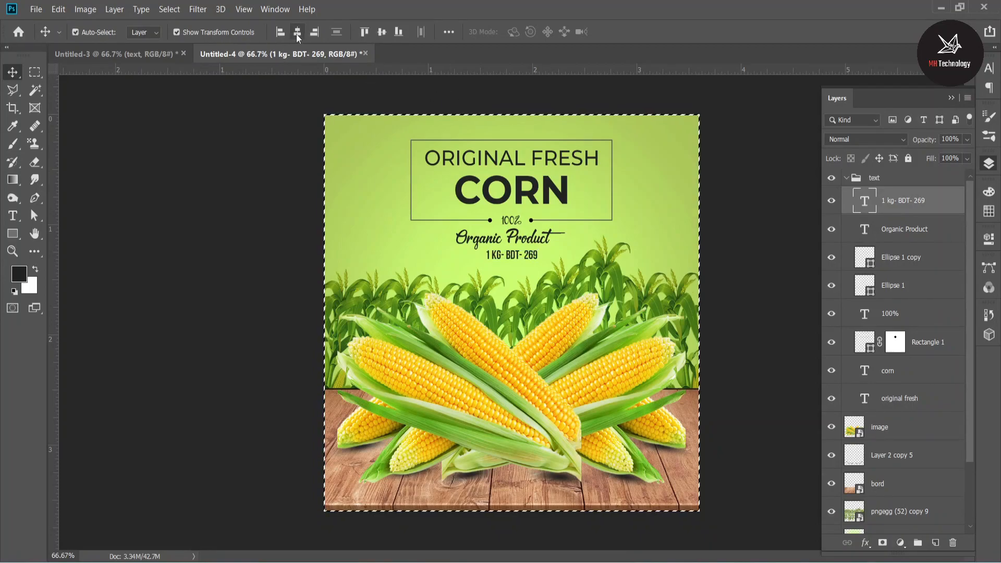
pyautogui.hotkey('ctrl', 'd')
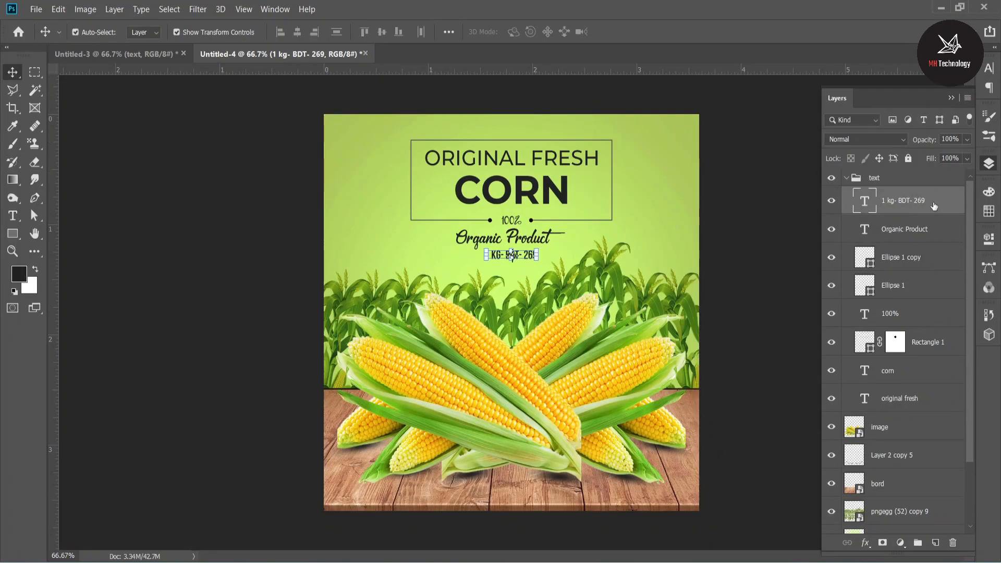
# Recolour the CORN title text golden yellow (fdc500), based on a colour sampled from the front corn cob.
pyautogui.click(529, 194)
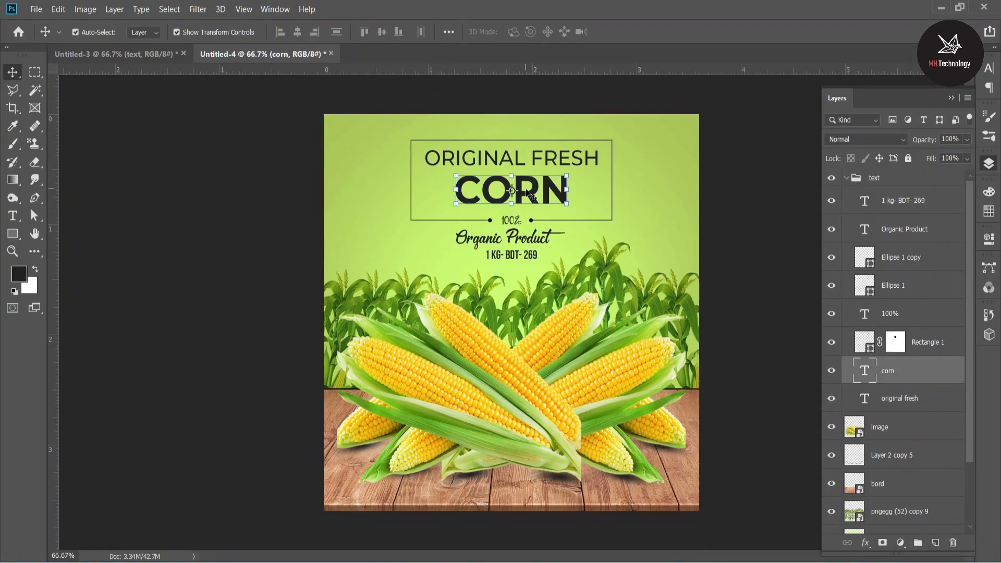
pyautogui.click(989, 68)
pyautogui.click(954, 146)
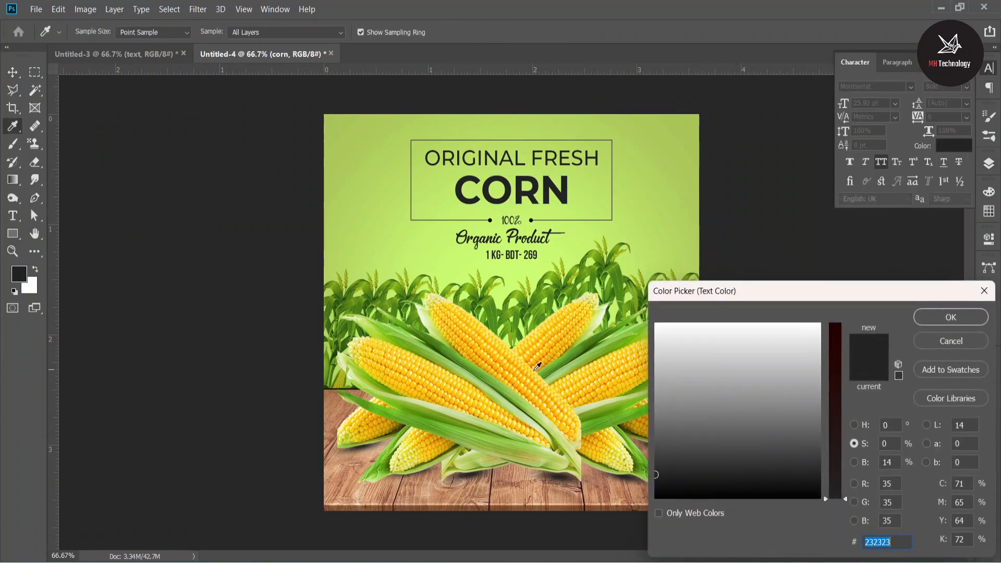
pyautogui.click(545, 400)
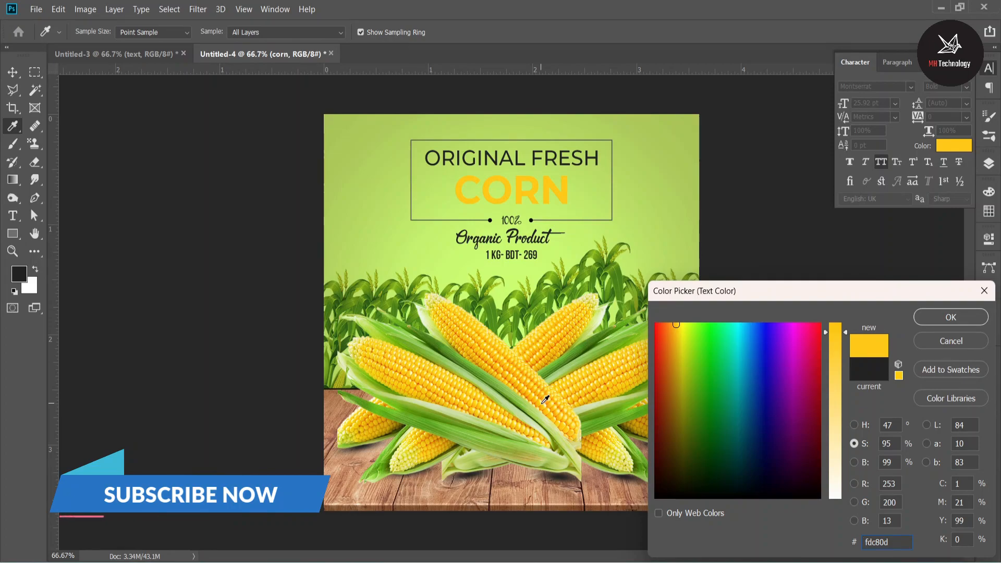
pyautogui.click(836, 353)
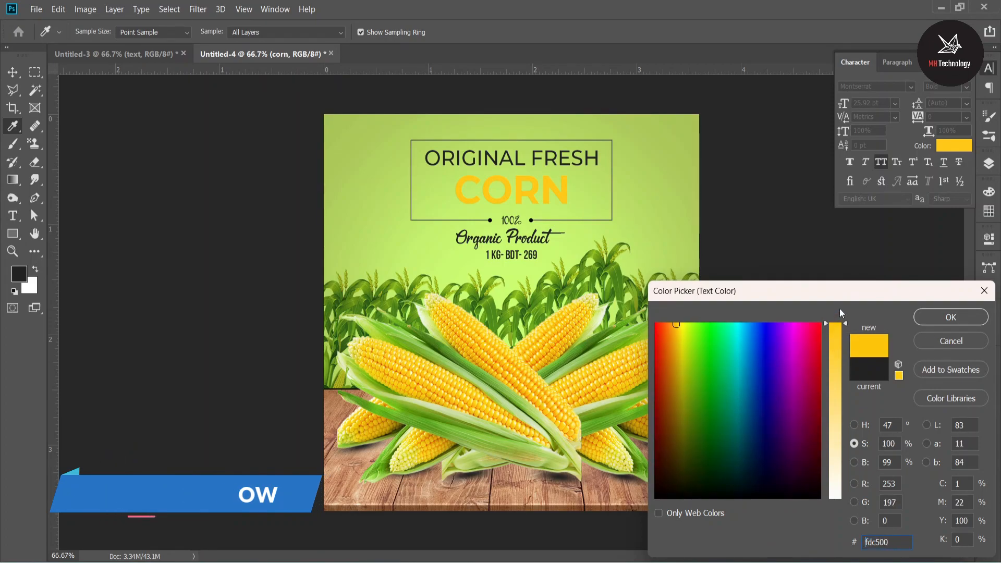
pyautogui.click(974, 316)
pyautogui.press('v')
pyautogui.click(843, 253)
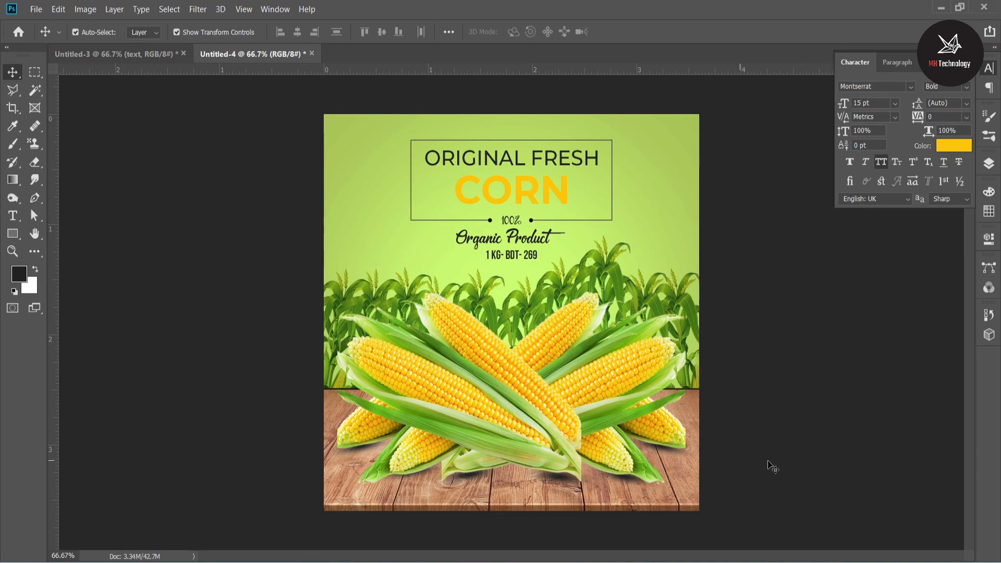
# Collapse the text group, add a new layer above it, and set the Brush to size 600 with 54% opacity.
pyautogui.click(989, 163)
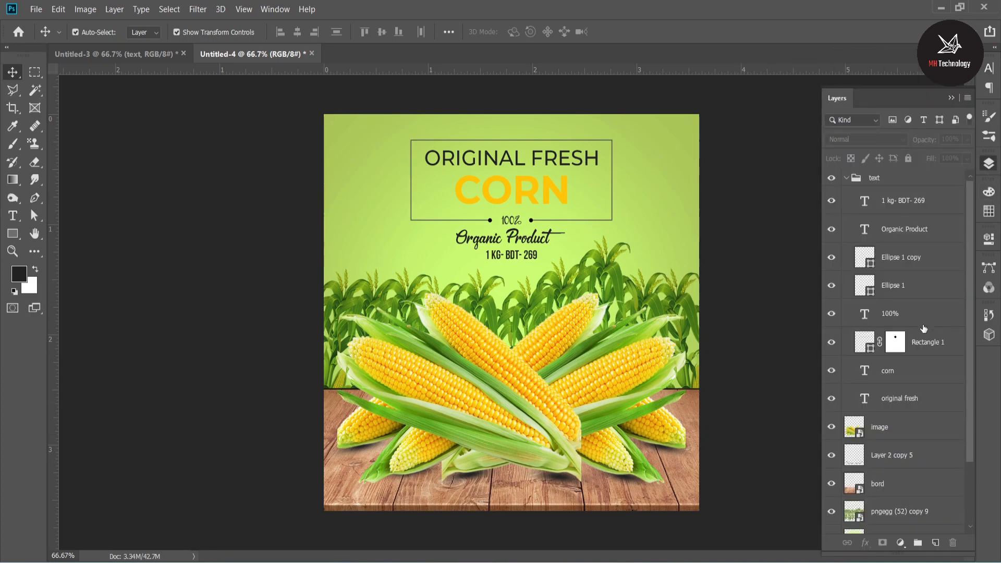
pyautogui.click(846, 178)
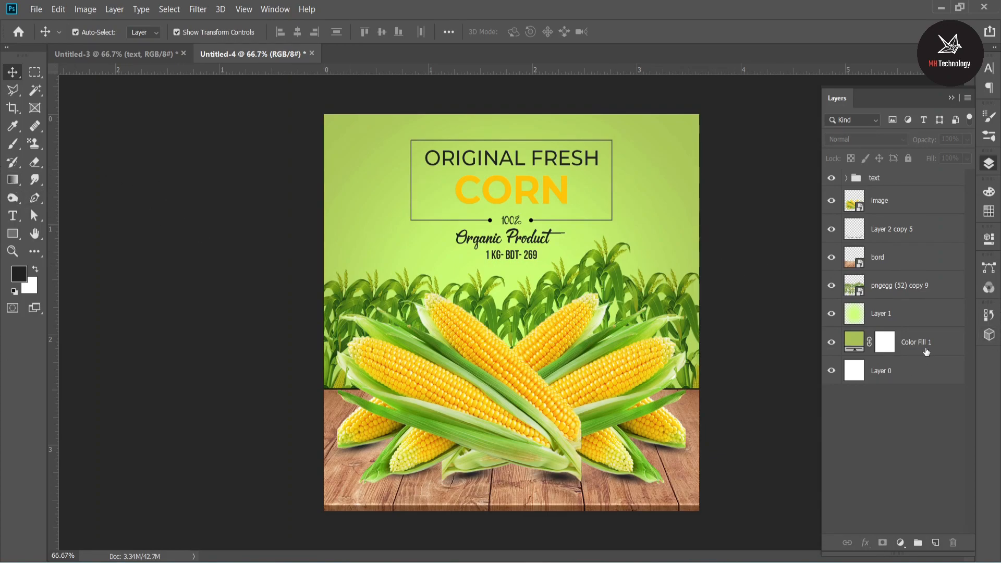
pyautogui.click(935, 542)
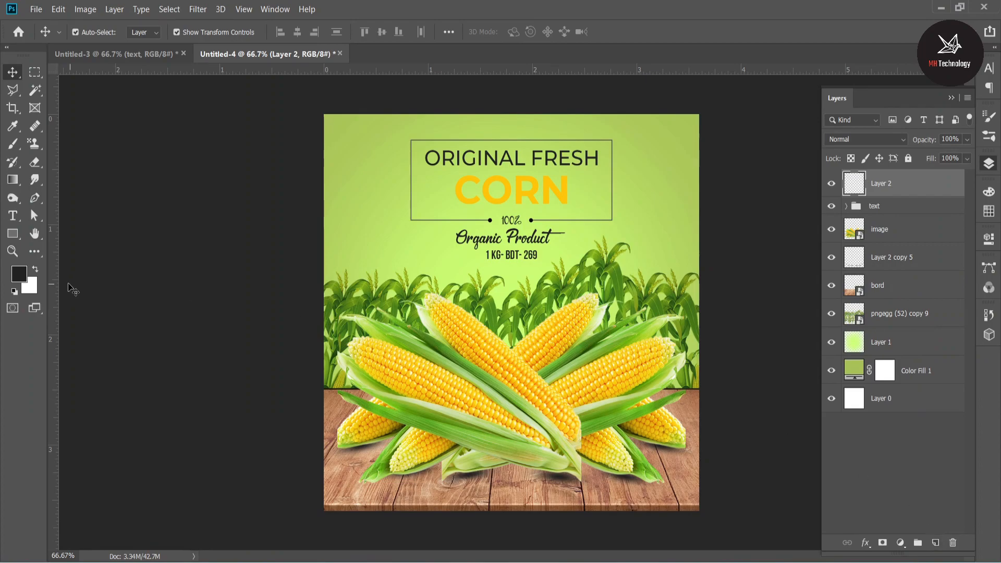
pyautogui.click(13, 144)
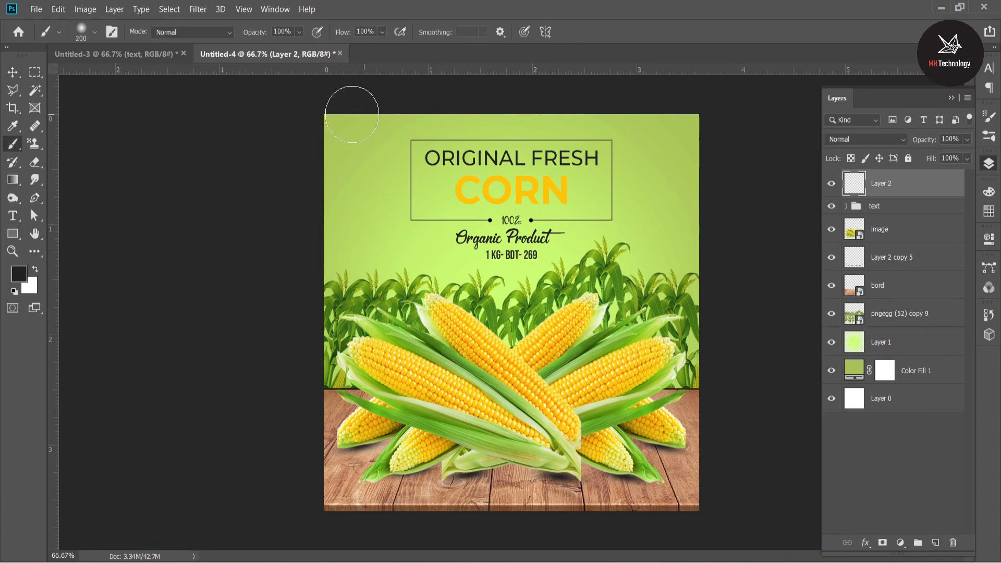
pyautogui.press(']')
pyautogui.press(']')
pyautogui.press(']')
pyautogui.press(']')
pyautogui.click(299, 31)
pyautogui.click(286, 46)
# Try a dark brush stroke in the canvas's upper-left corner and undo it.
pyautogui.click(326, 135)
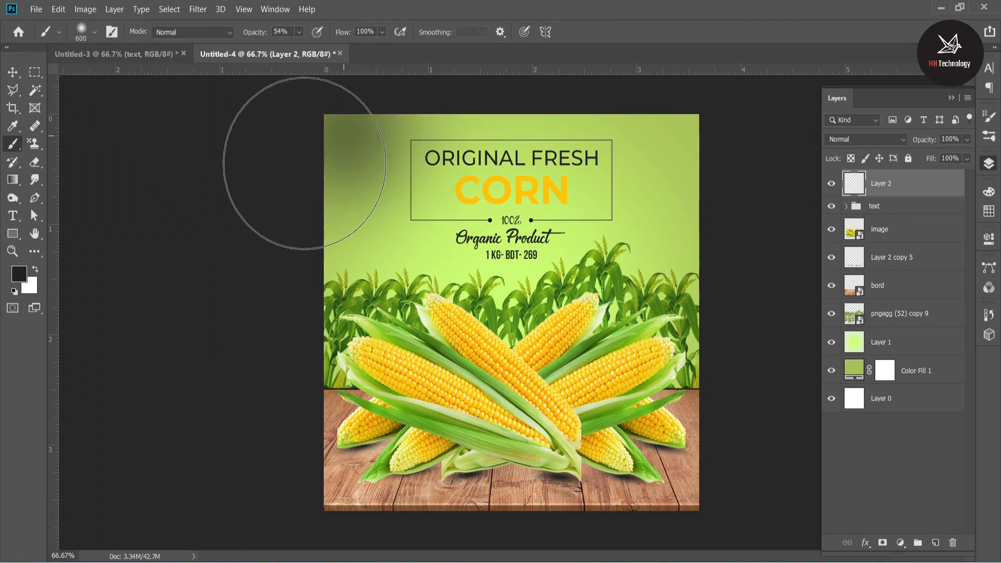
pyautogui.hotkey('ctrl', 'z')
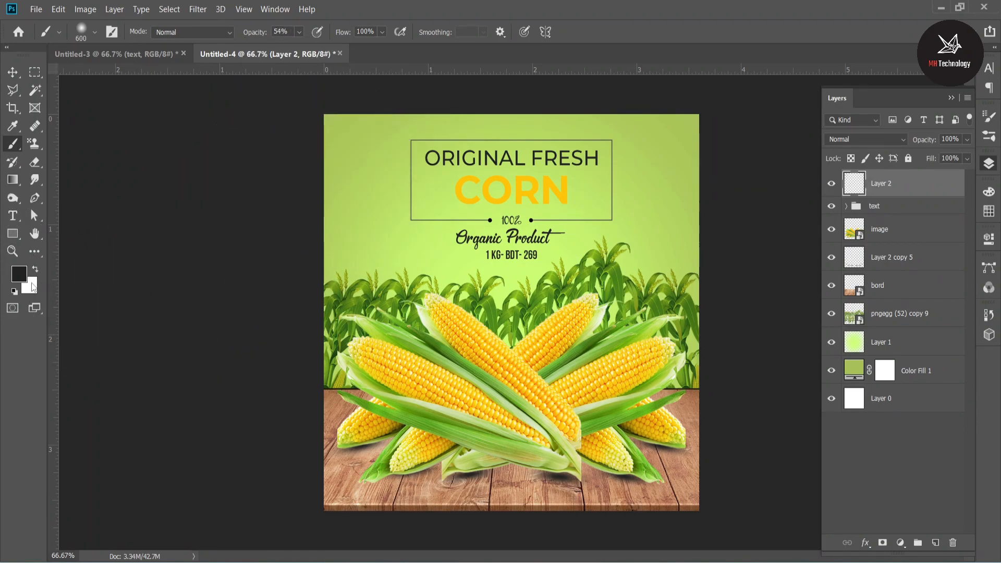
# Paint a vivid green, based on the sampled background, over the canvas's upper area on Layer 2 and move that layer below the corn plants.
pyautogui.click(19, 273)
pyautogui.click(348, 211)
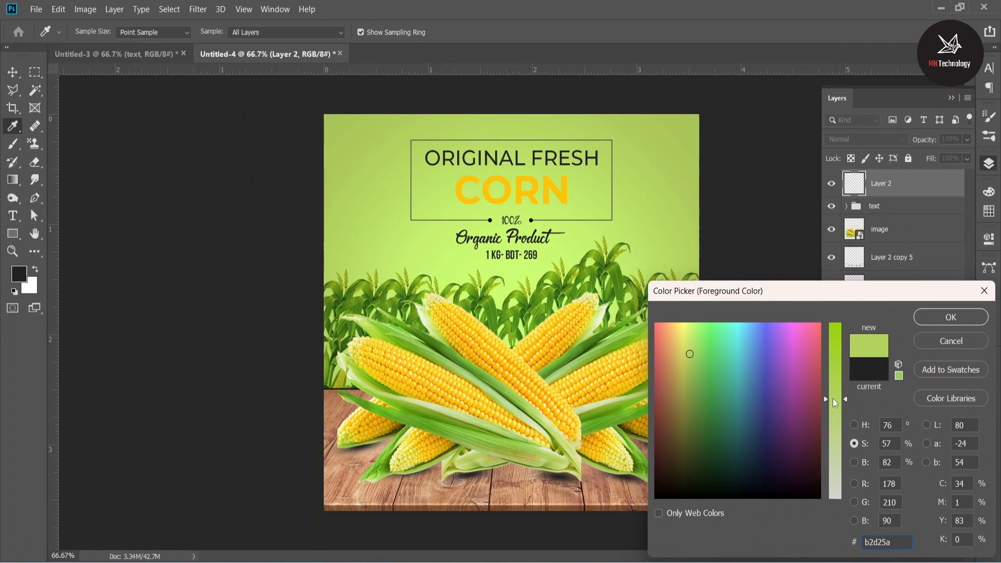
pyautogui.click(951, 317)
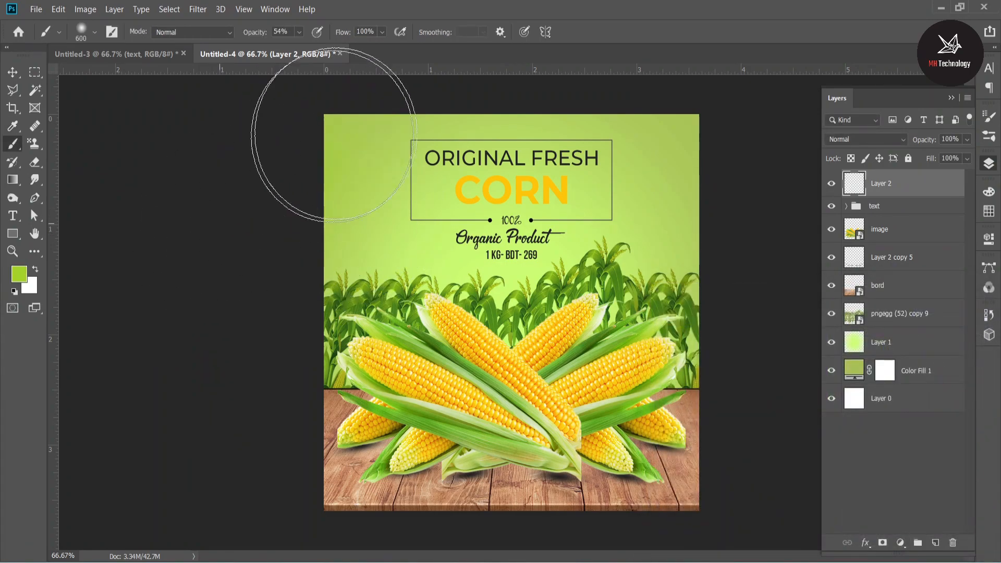
pyautogui.moveTo(722, 114)
pyautogui.mouseDown()
pyautogui.moveTo(721, 232)
pyautogui.moveTo(732, 276)
pyautogui.moveTo(728, 261)
pyautogui.mouseUp()
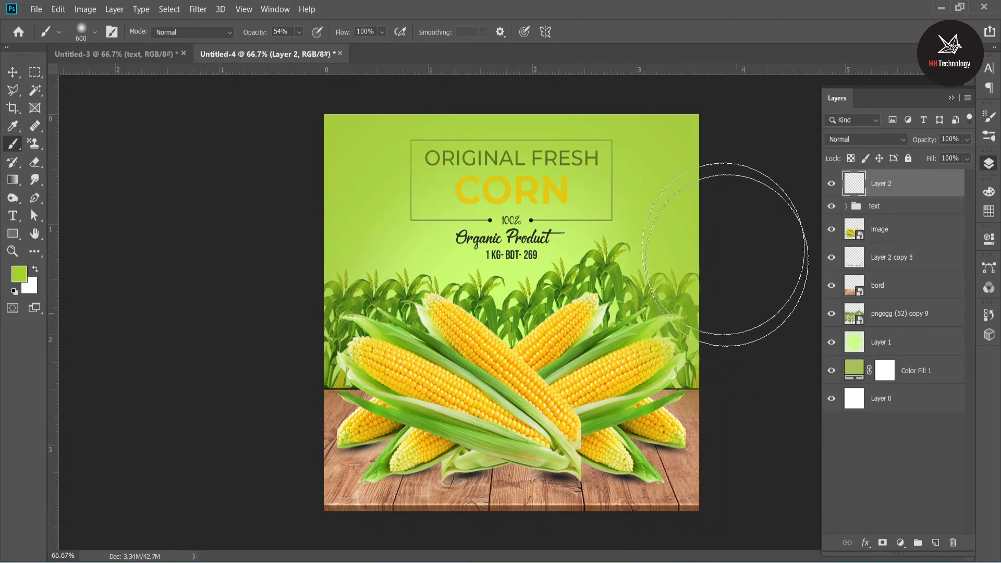
pyautogui.moveTo(902, 187); pyautogui.dragTo(909, 325)
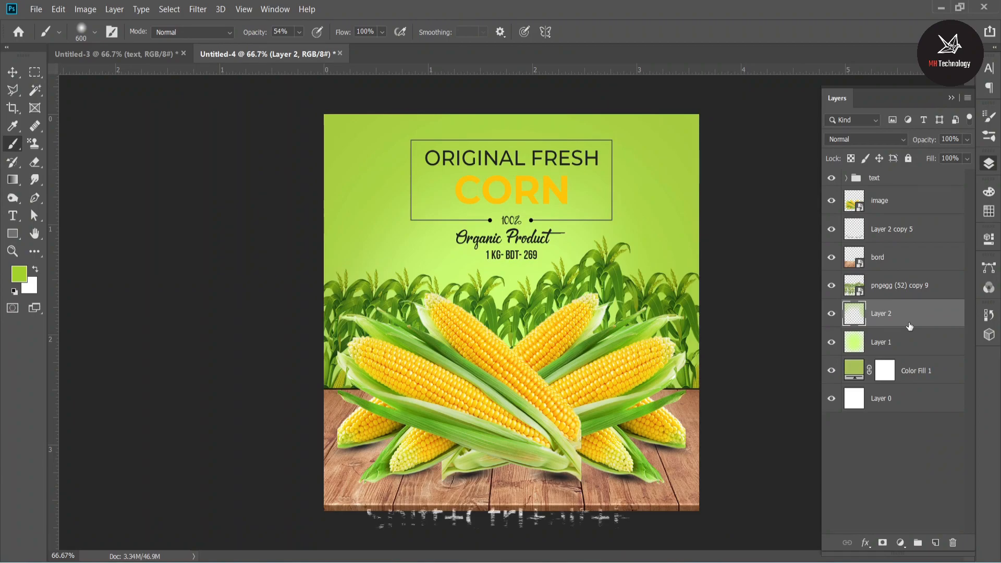
pyautogui.click(918, 449)
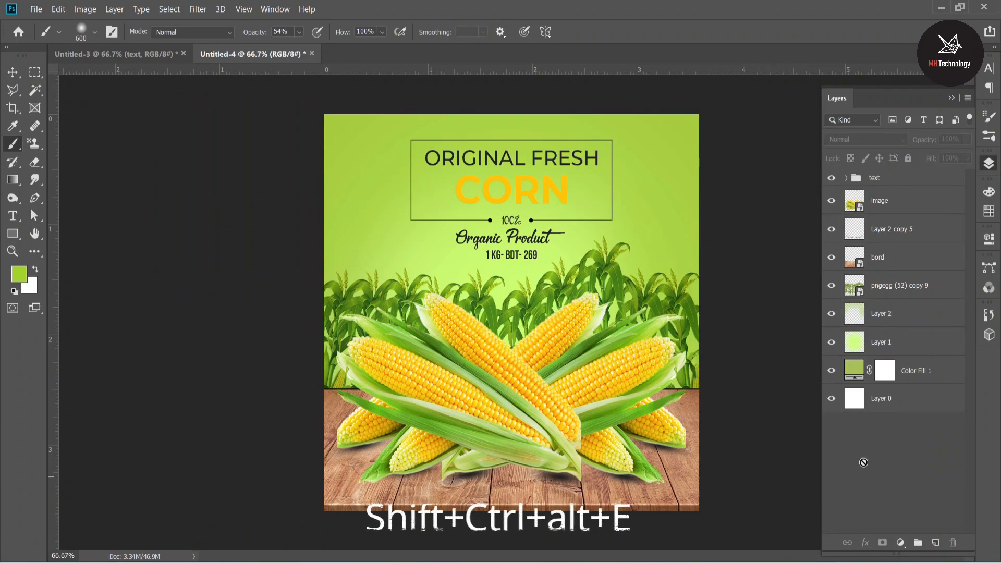
# Select all layers from Layer 0 up to the text group and stamp them into a new merged layer on top.
pyautogui.click(884, 257)
pyautogui.click(887, 432)
pyautogui.click(900, 401)
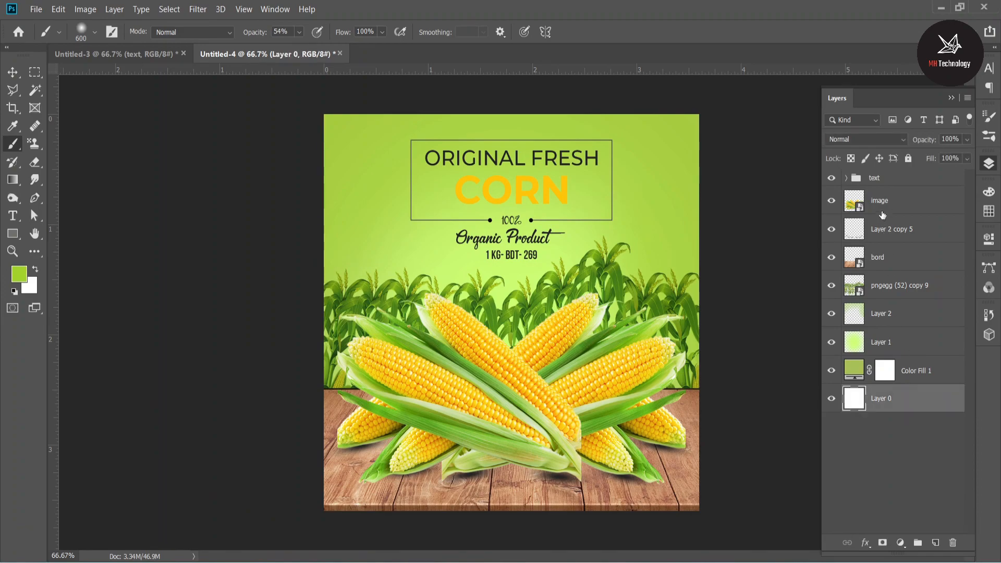
pyautogui.keyDown('shift'); pyautogui.click(881, 180); pyautogui.keyUp('shift')
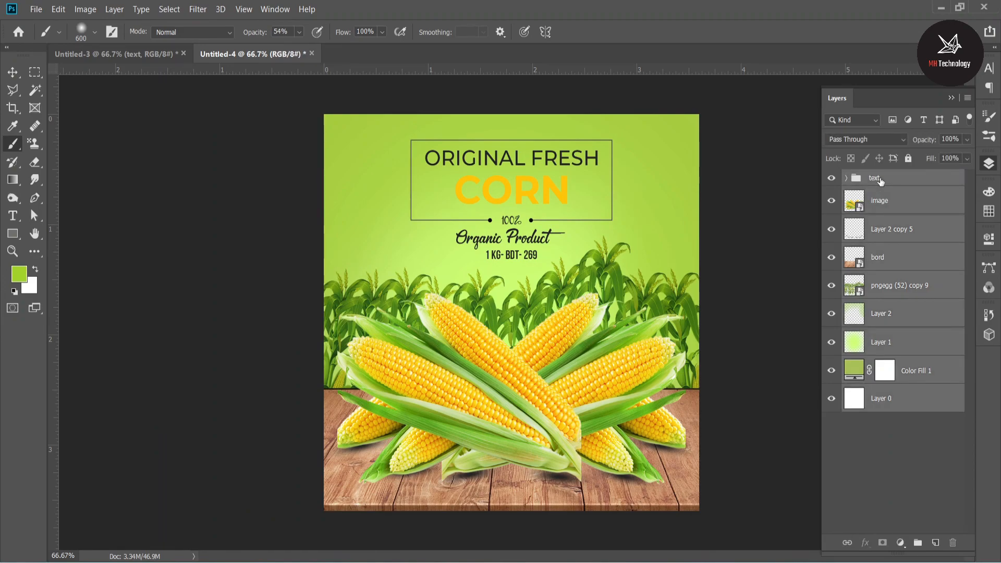
pyautogui.hotkey('ctrl', 'alt', 'shift', 'e')
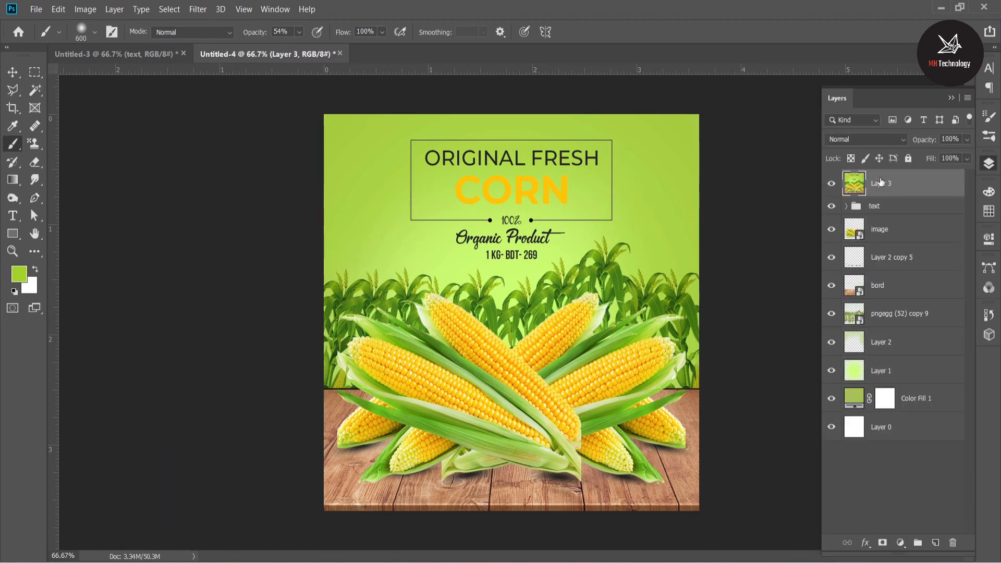
# Apply an Exposure adjustment to the merged layer with exposure +0.29, offset -0.1206 and gamma correction 1.10.
pyautogui.click(14, 75)
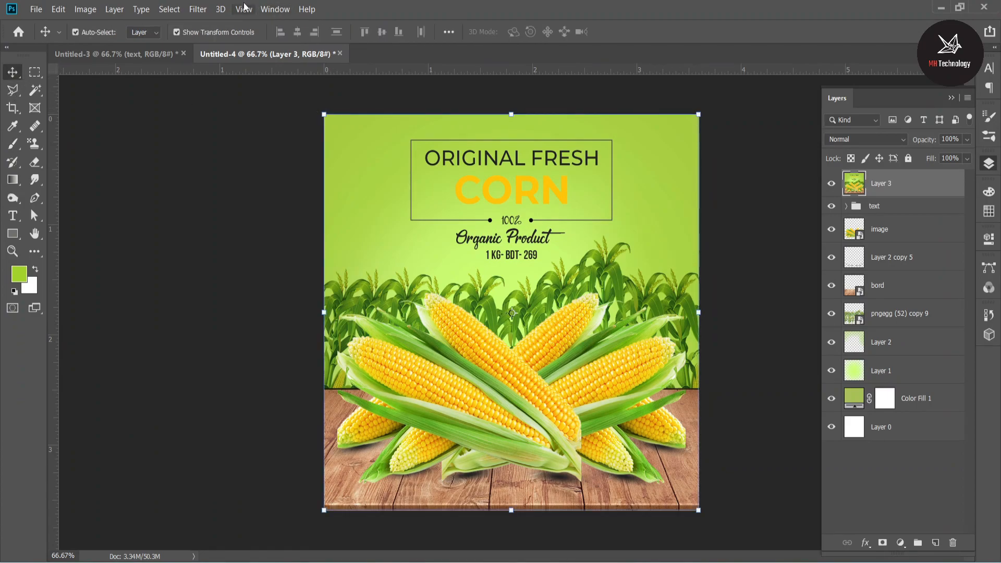
pyautogui.click(202, 10)
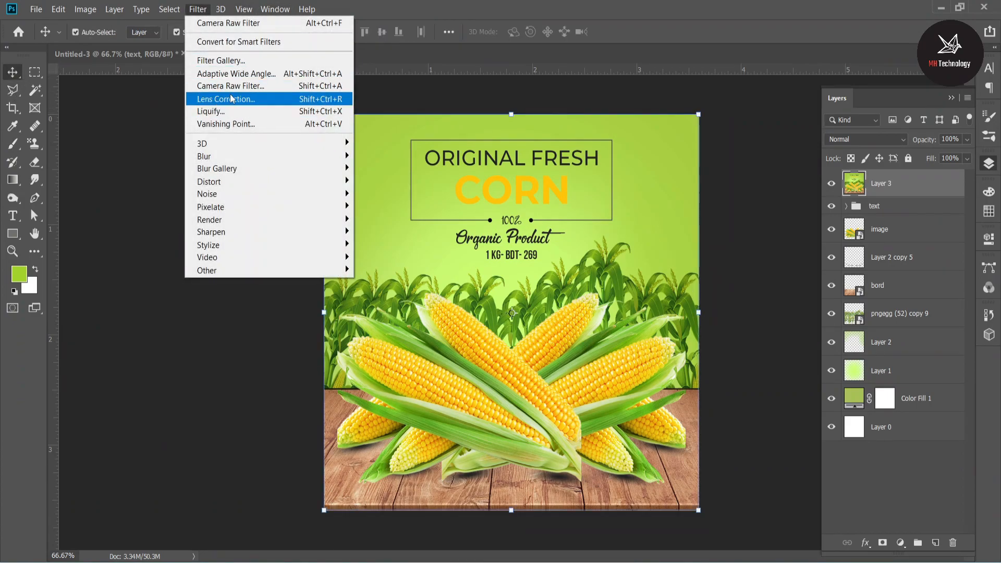
pyautogui.moveTo(85, 9)
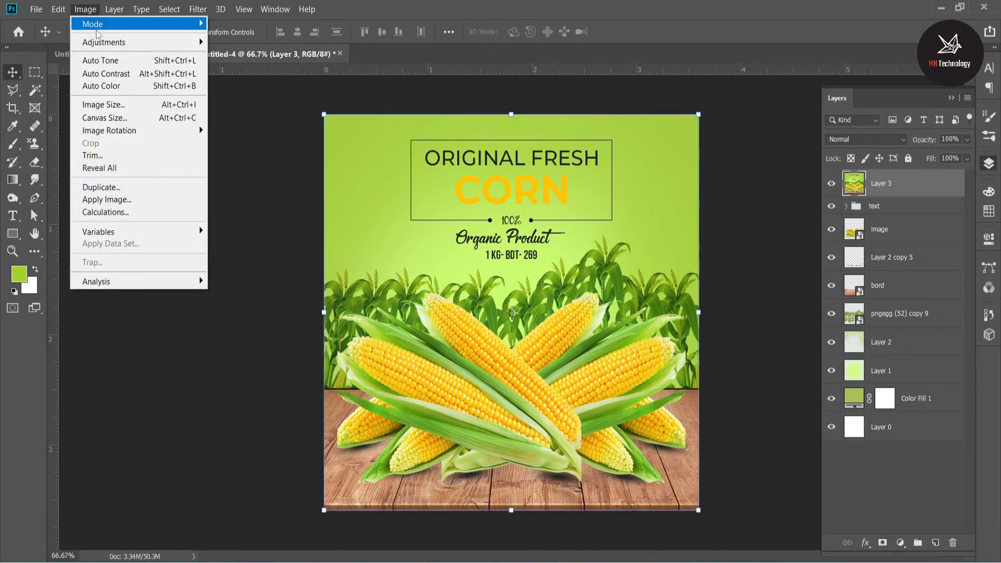
pyautogui.moveTo(102, 43)
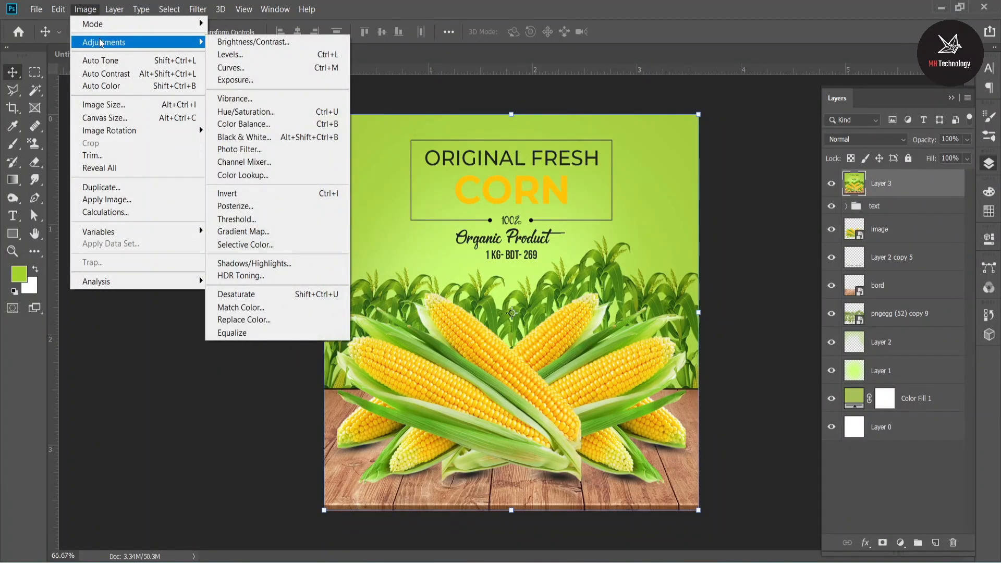
pyautogui.click(256, 81)
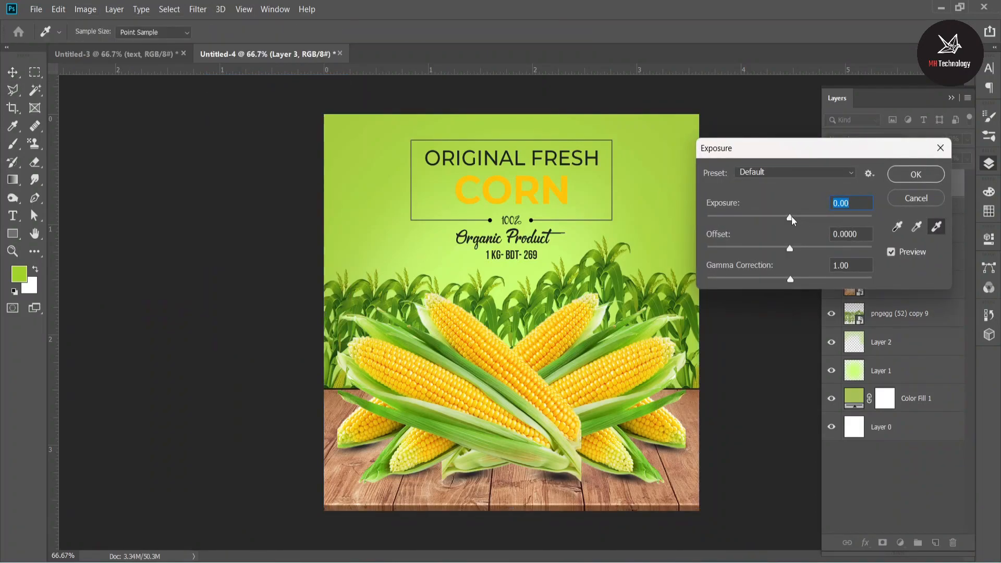
pyautogui.click(793, 216)
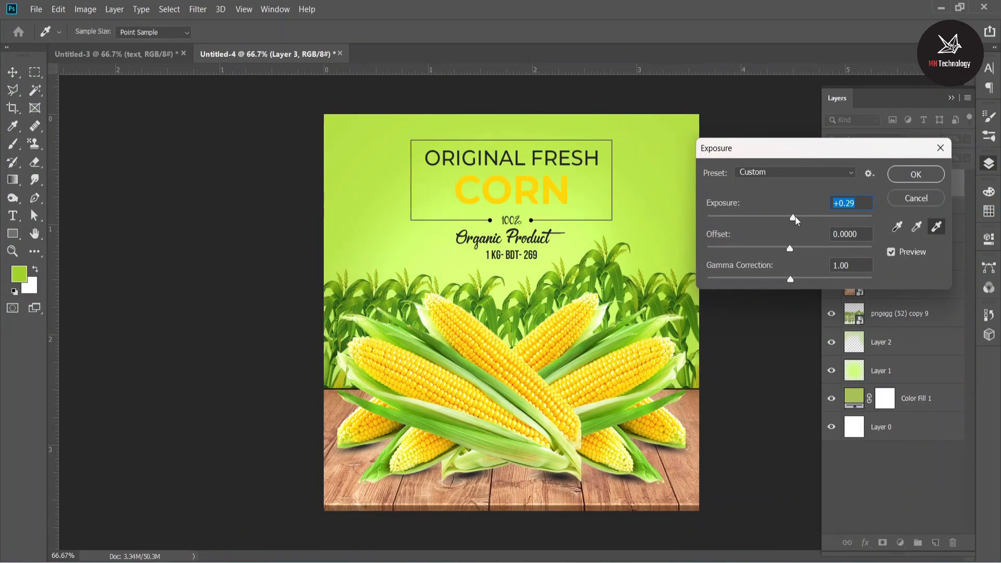
pyautogui.moveTo(783, 252); pyautogui.dragTo(784, 284)
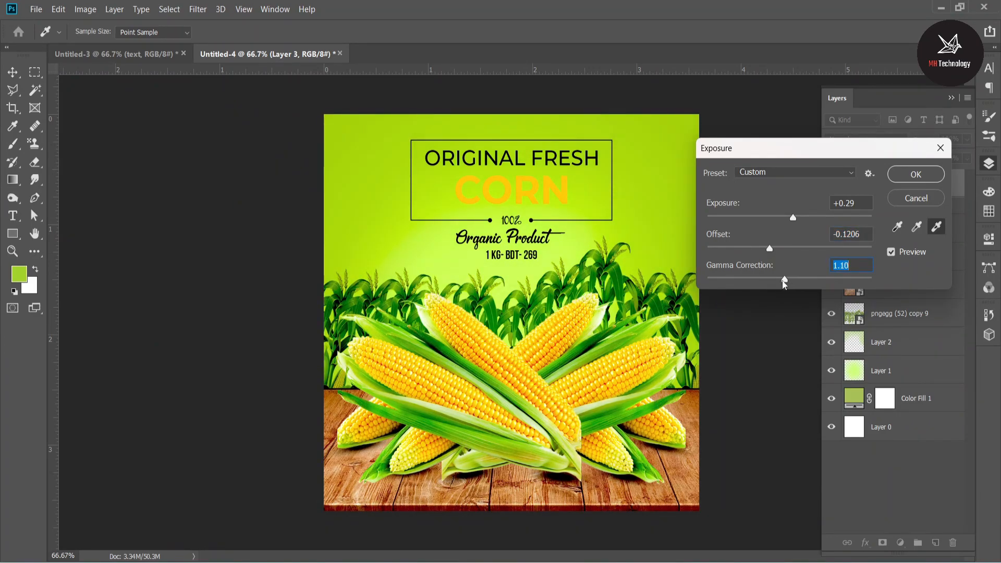
pyautogui.click(916, 175)
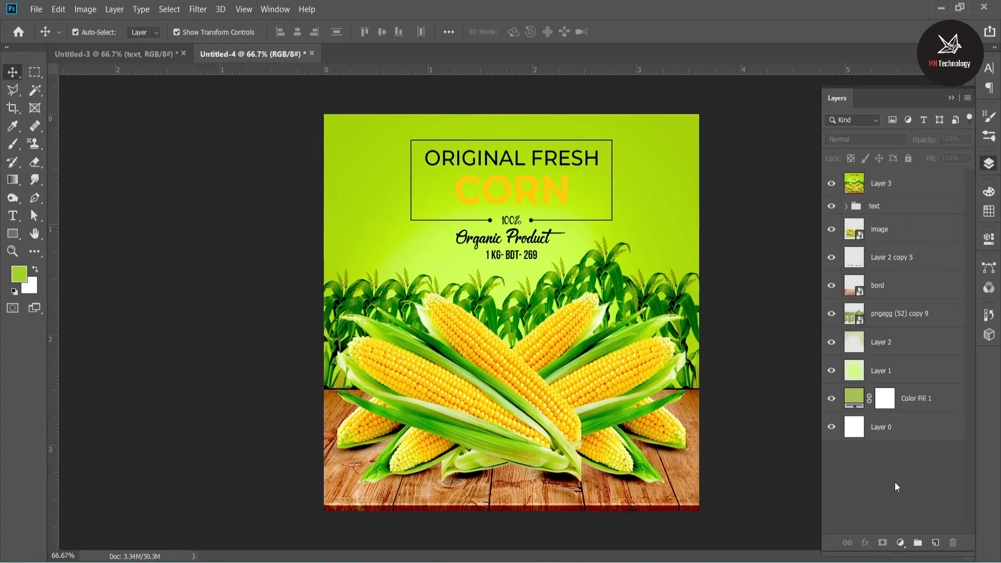